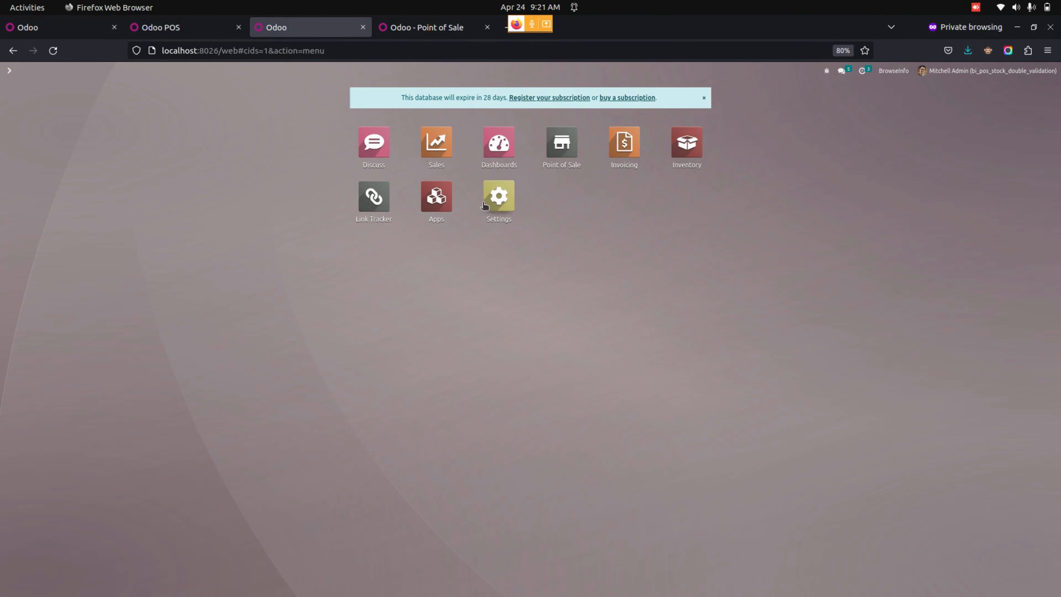
Step: Open the Point of Sale settings and review the Stock Type choices and the quantity limit for denying orders
left_click(492, 207)
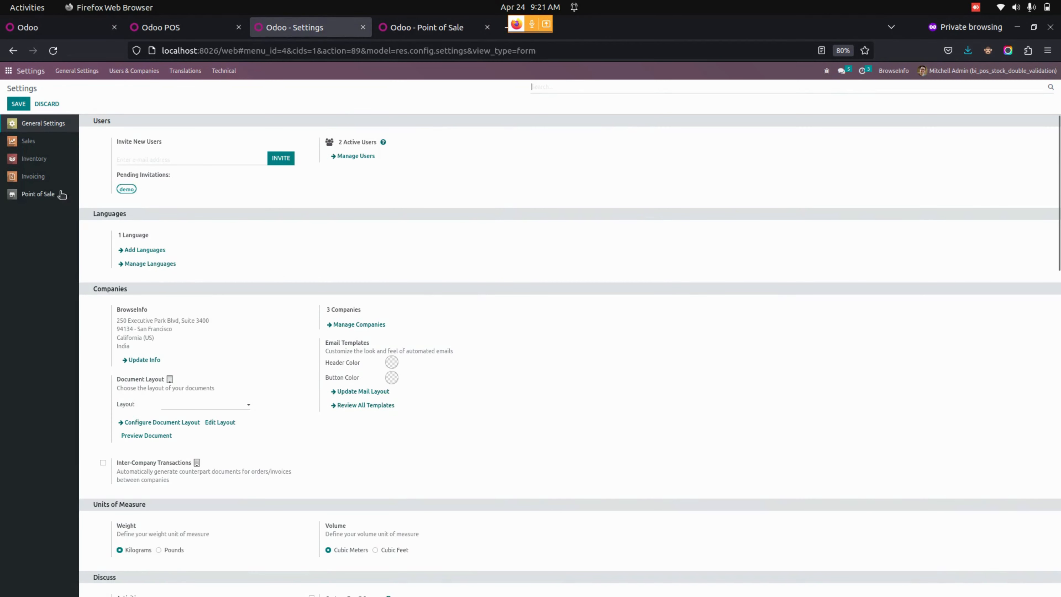
left_click(49, 195)
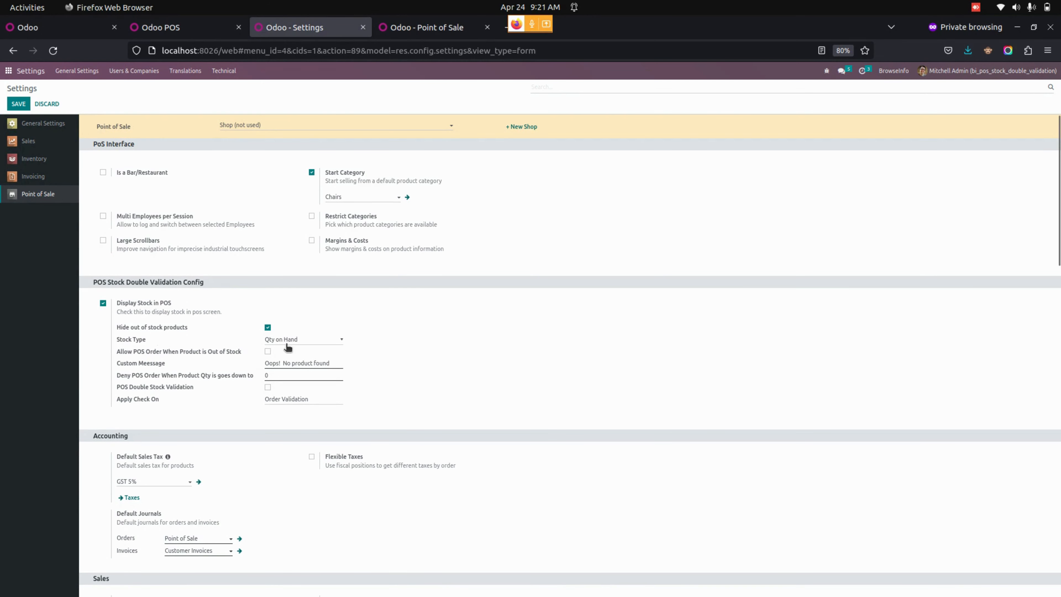
left_click(304, 342)
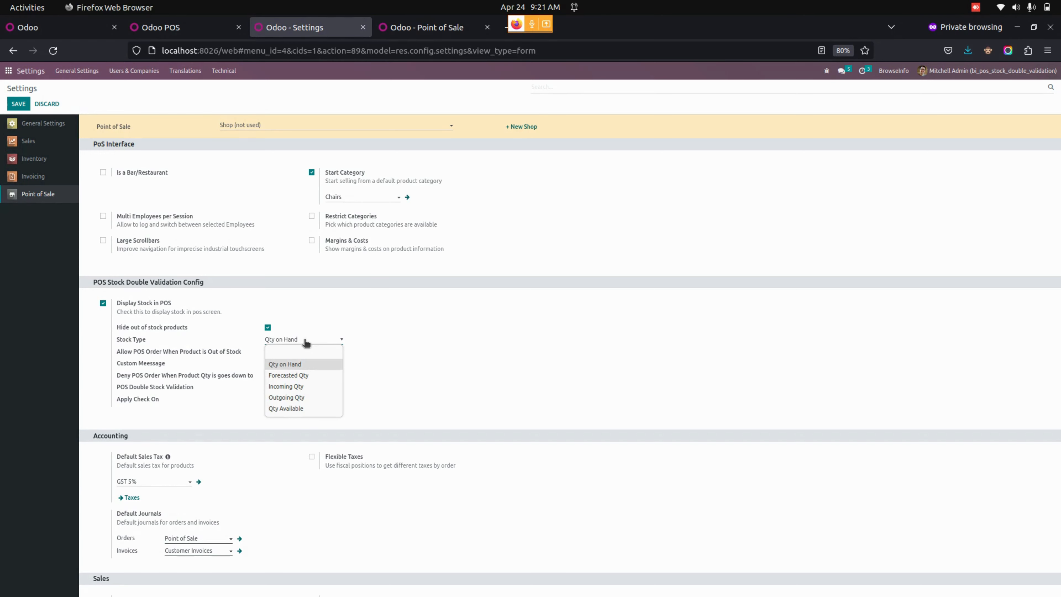
left_click(444, 350)
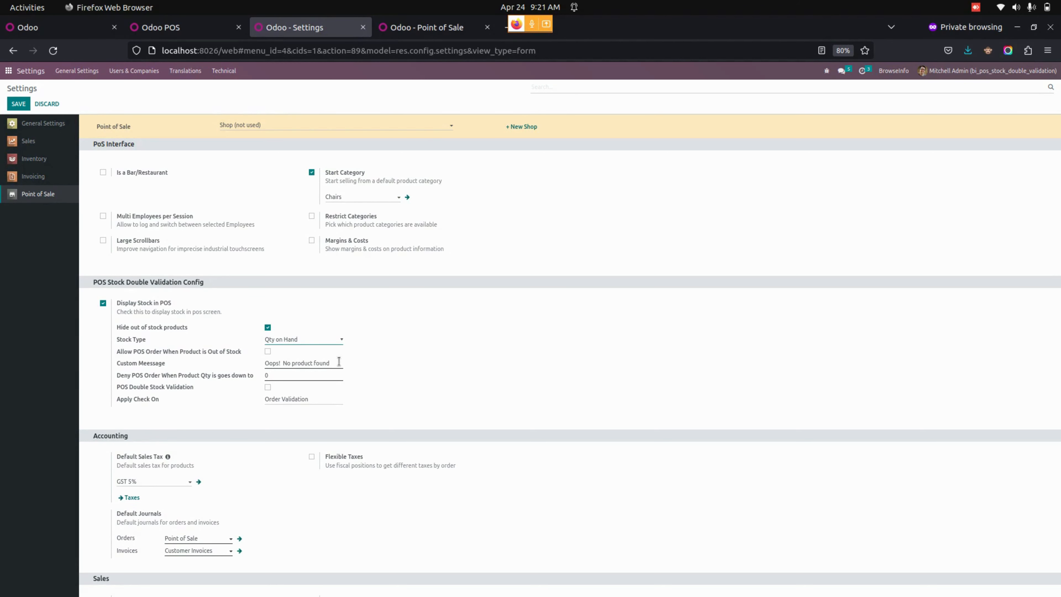
left_click(268, 375)
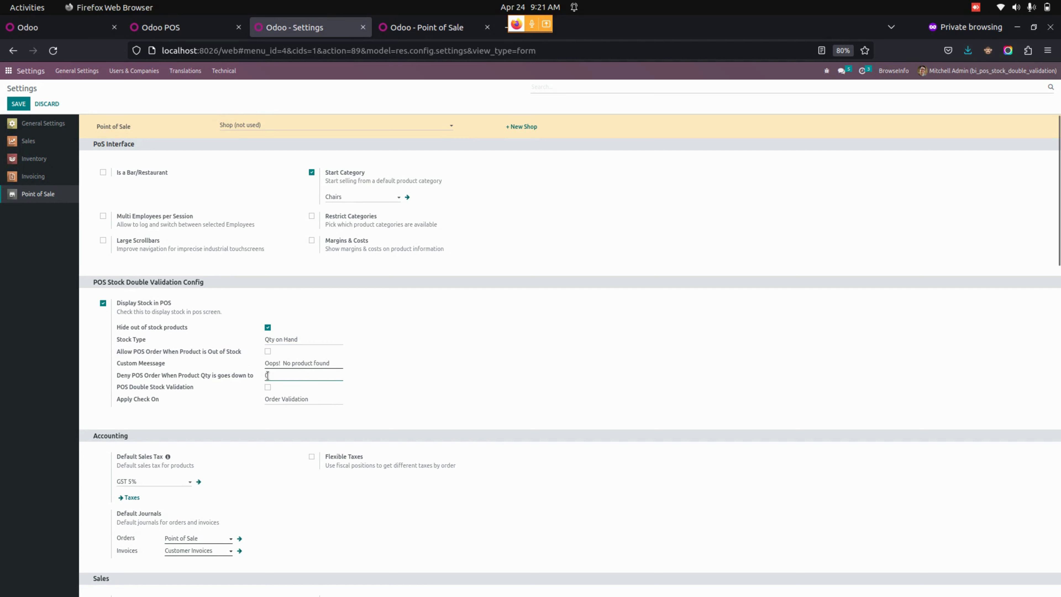
double_click(268, 375)
Step: Set Apply Check On to Payment, disable Hide out of stock products, and save the settings
left_click(298, 399)
left_click(289, 424)
left_click(292, 399)
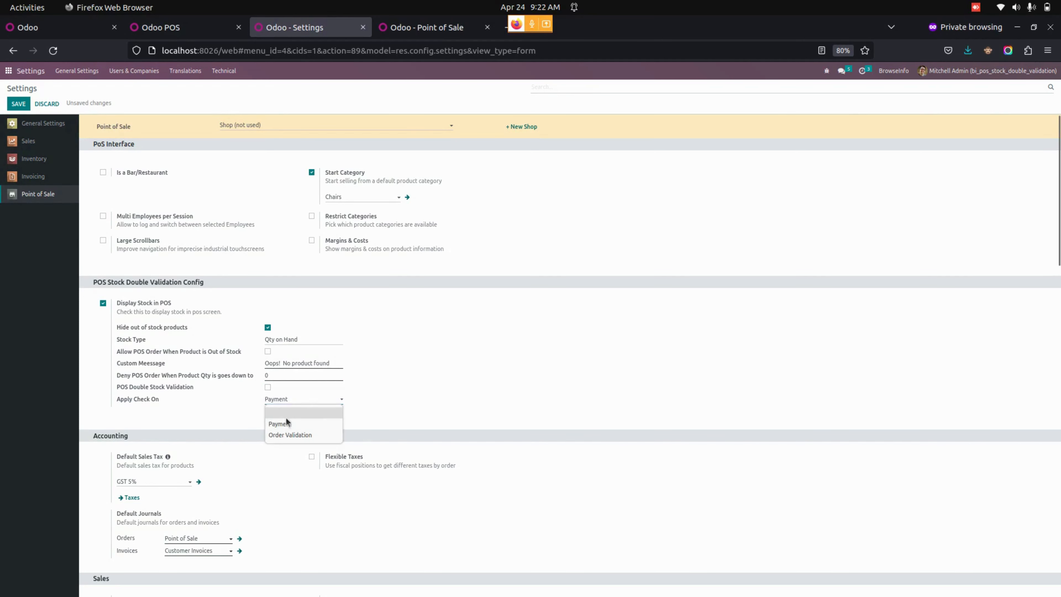
left_click(283, 435)
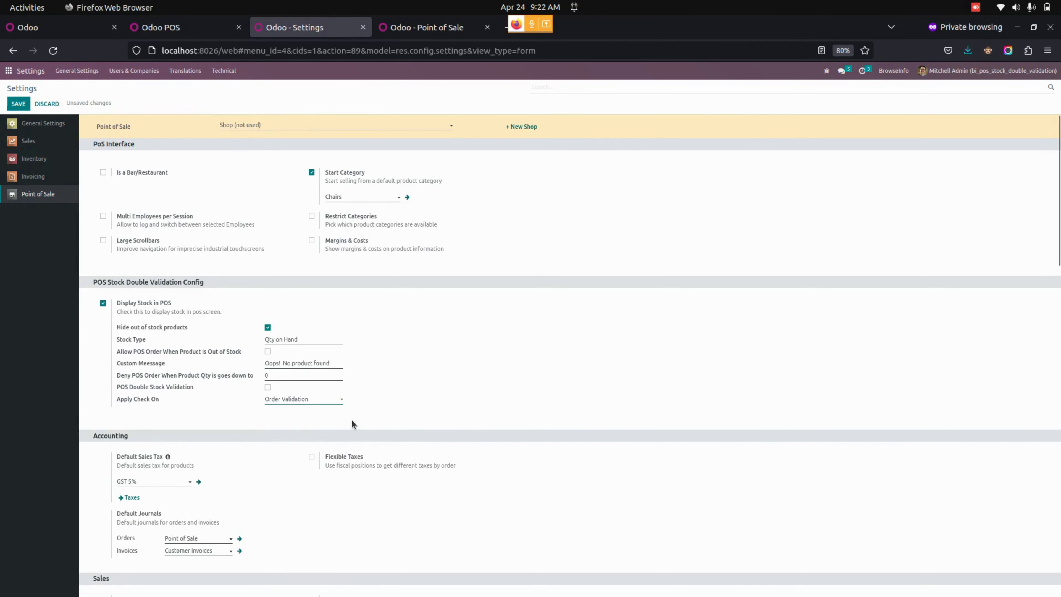
left_click(292, 399)
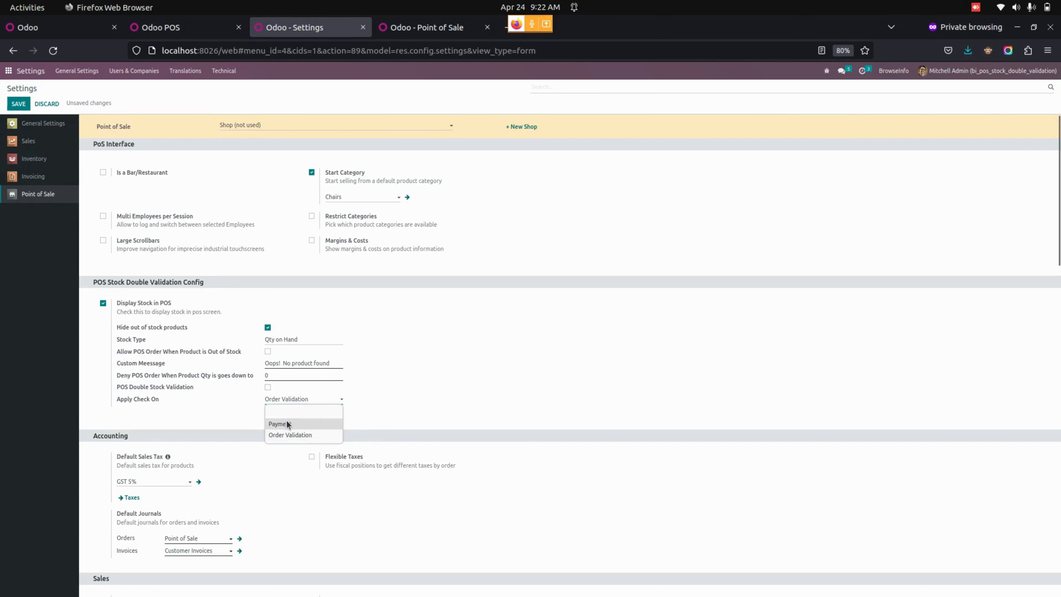
left_click(286, 421)
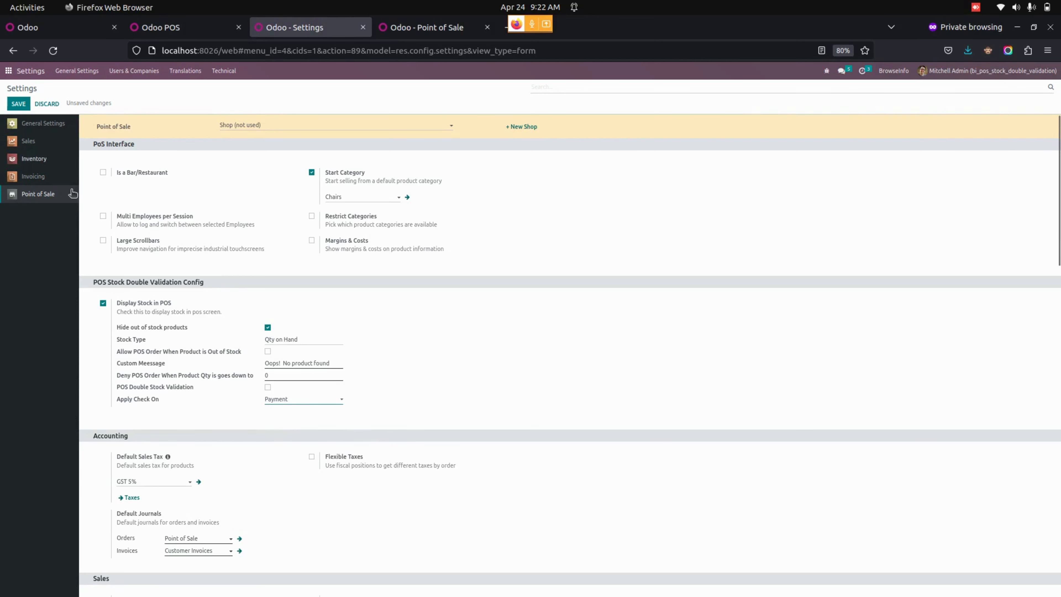
left_click(268, 327)
left_click(19, 103)
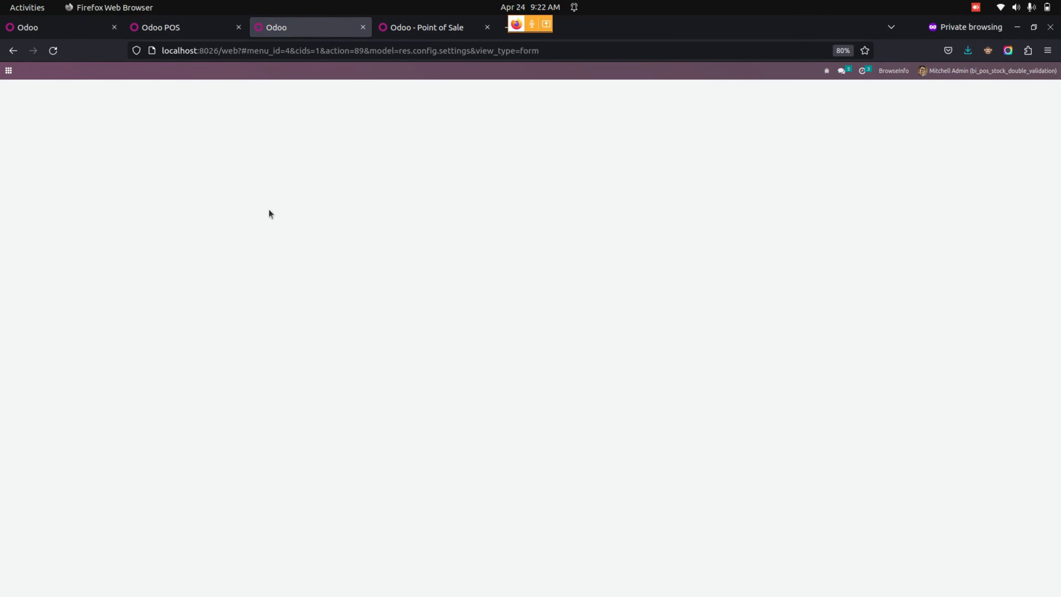
Step: Reload the other Odoo page and start a new Point of Sale session for Shop
left_click(56, 31)
left_click(53, 51)
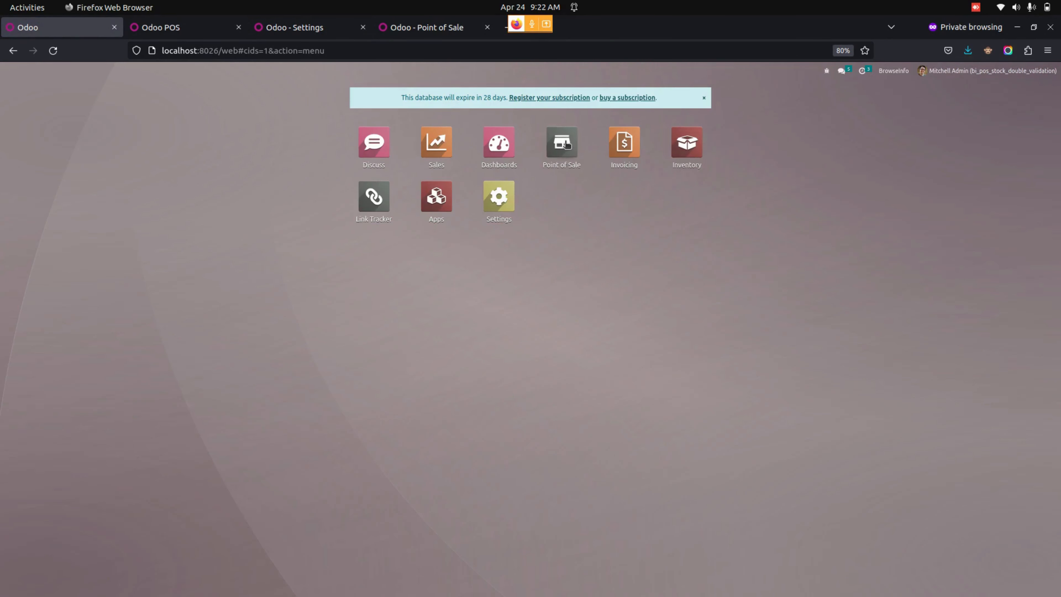
left_click(564, 145)
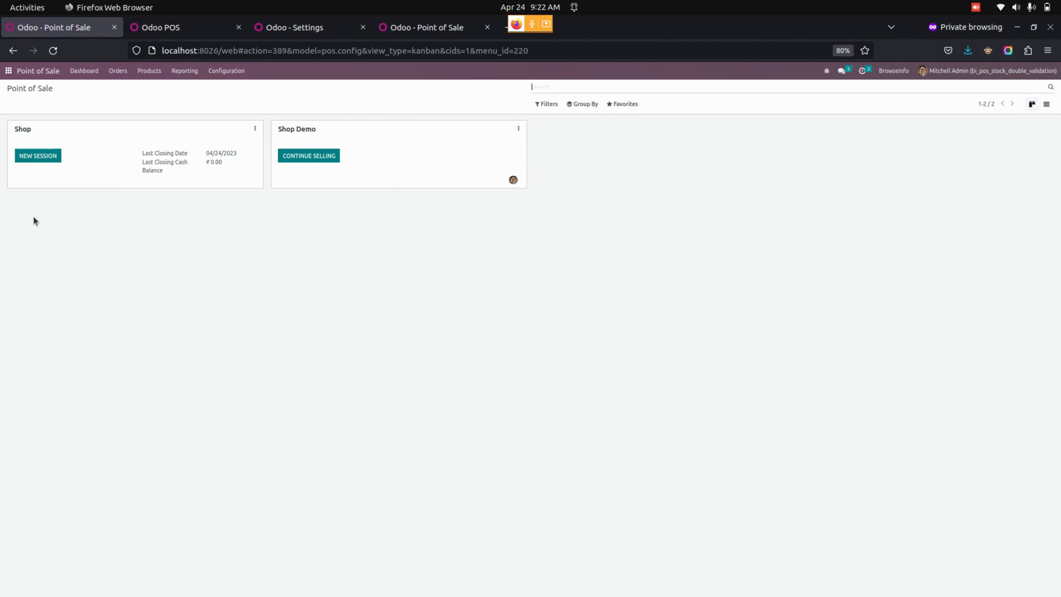
left_click(37, 156)
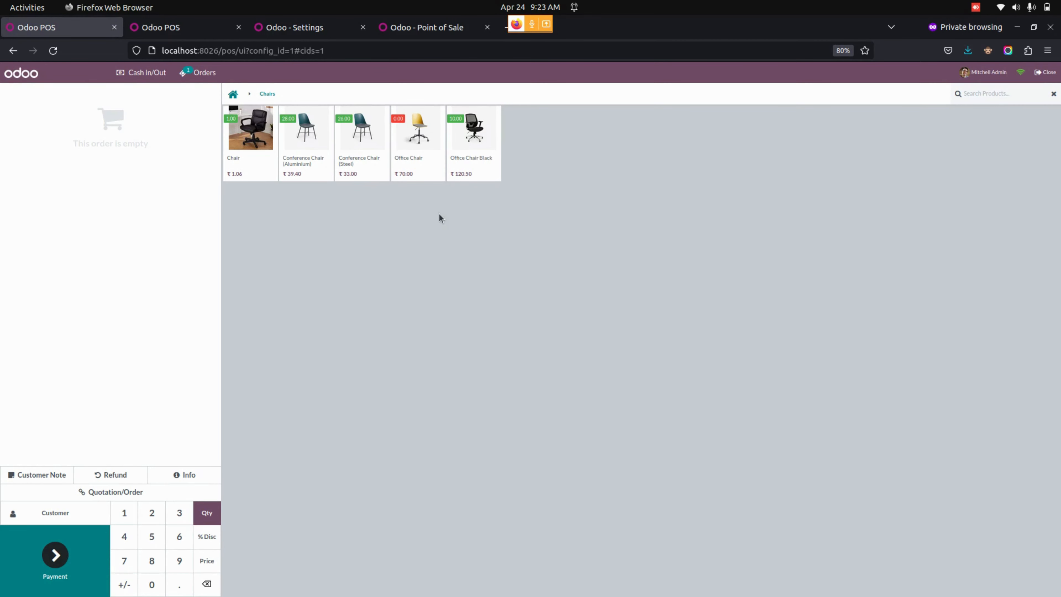
Step: Add the out-of-stock Office Chair to the order and try to proceed to payment, dismissing the resulting dialog
left_click(428, 140)
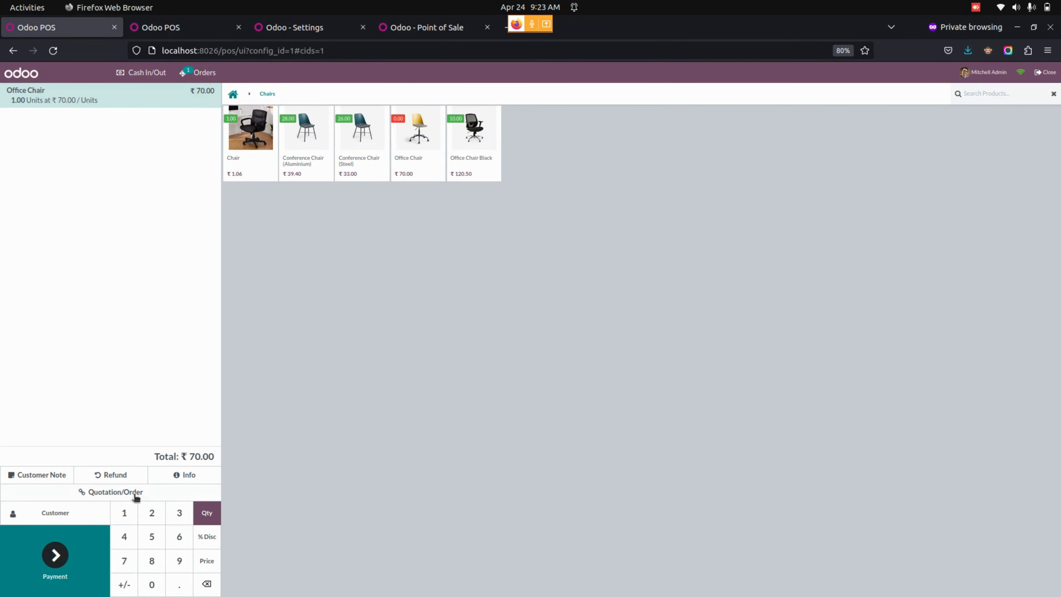
left_click(70, 561)
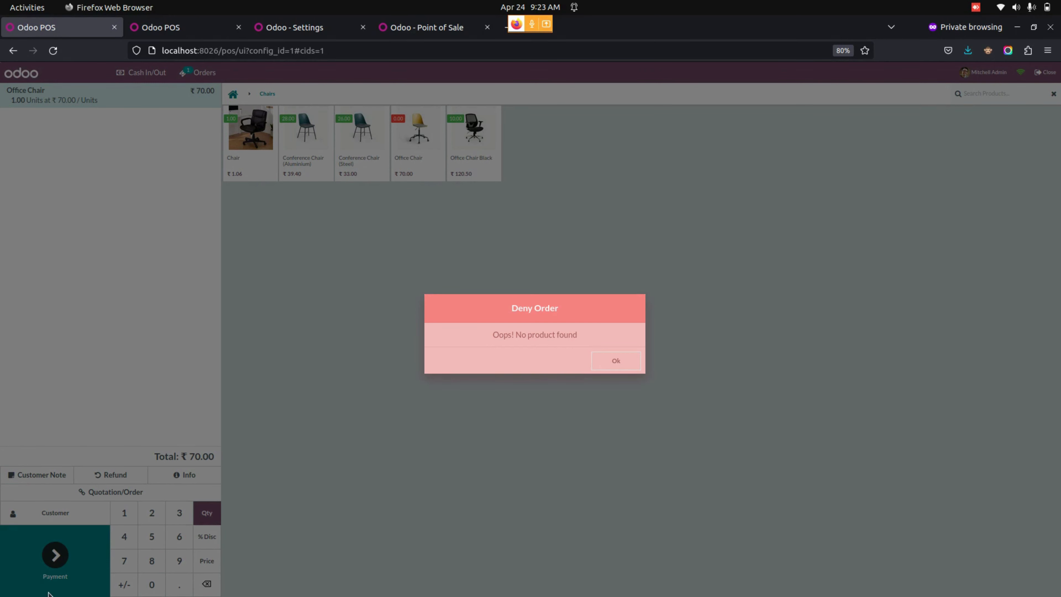
left_click(609, 367)
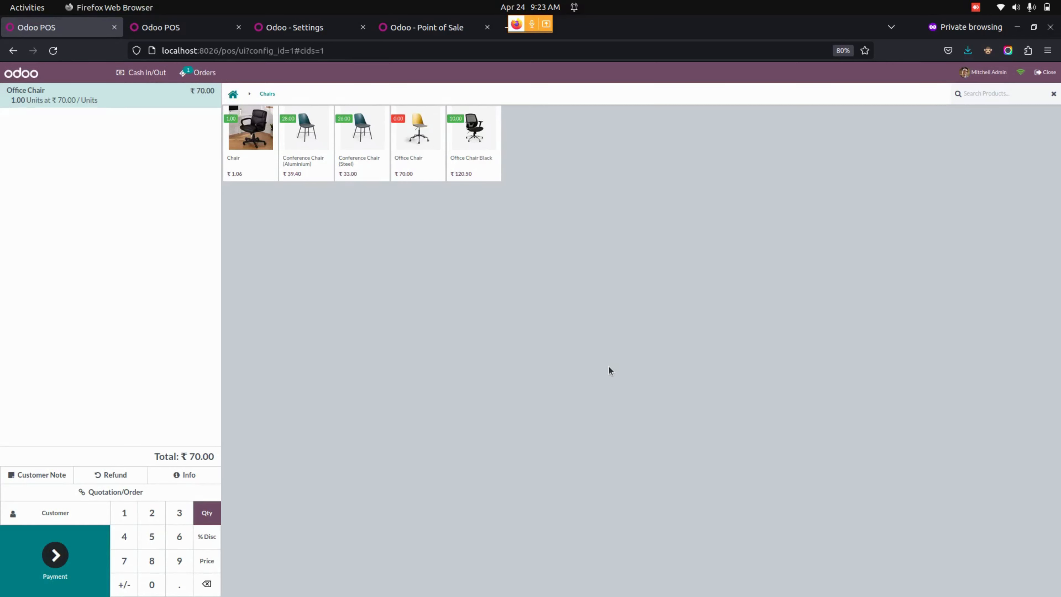
Step: Close the Shop session and return to the Point of Sale settings
left_click(301, 26)
left_click(82, 29)
left_click(1048, 74)
left_click(427, 426)
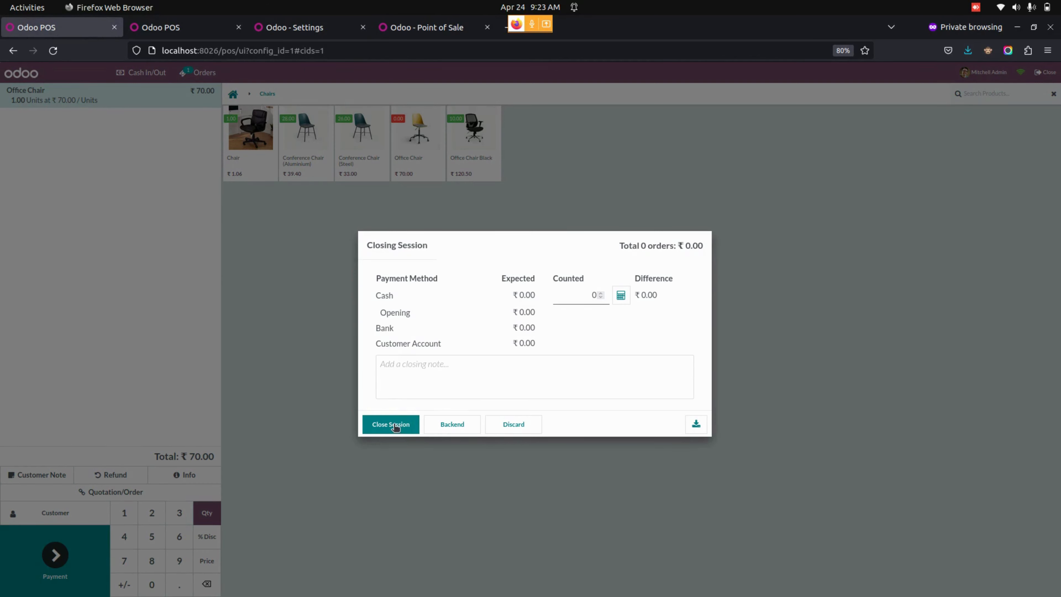
left_click(324, 28)
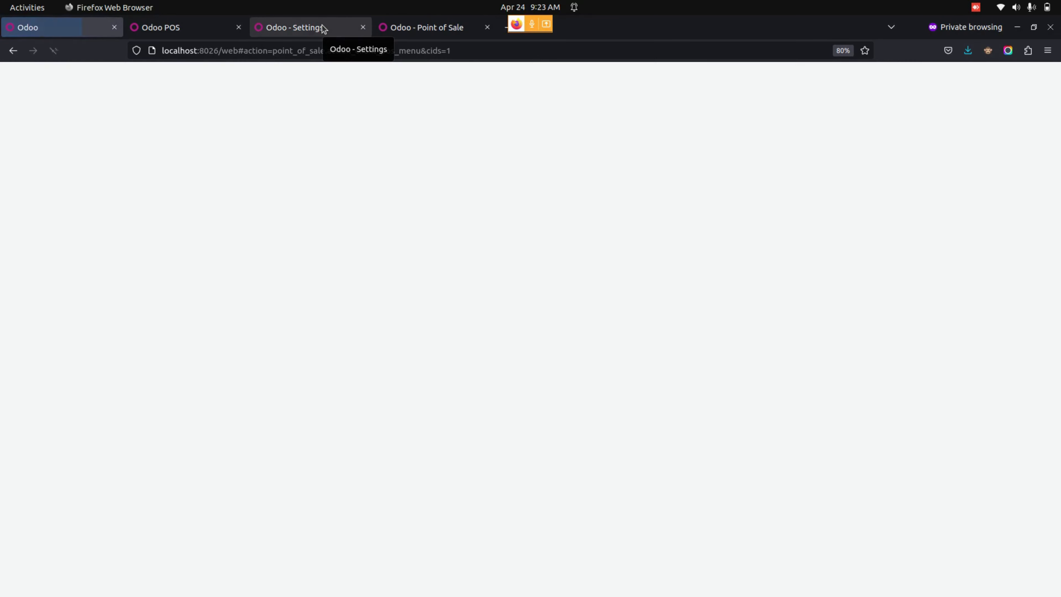
left_click(28, 195)
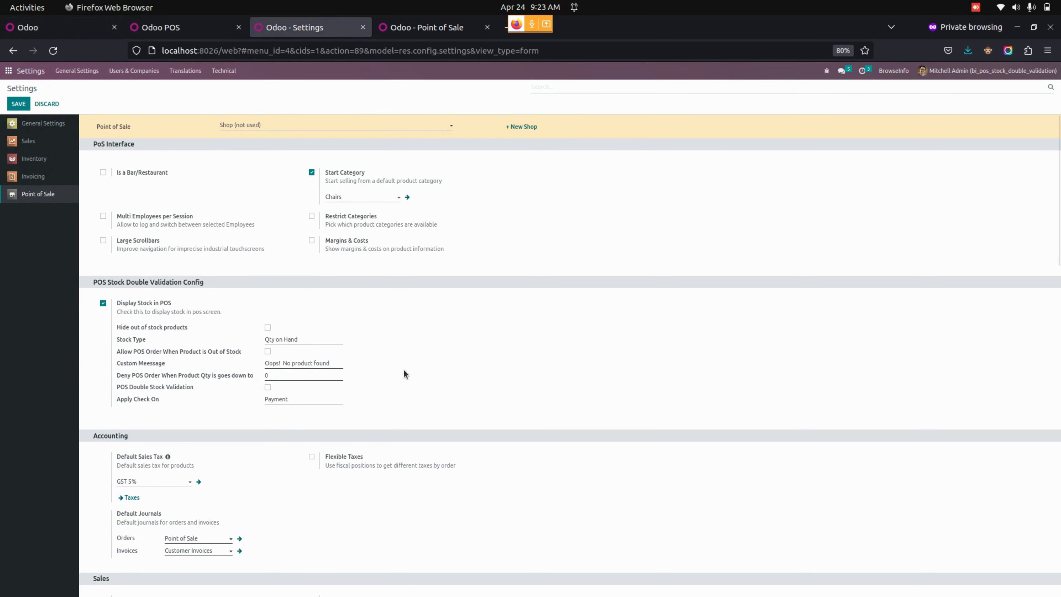
Step: Set Apply Check On to Order Validation and Stock Type to Forecasted Qty
left_click(312, 400)
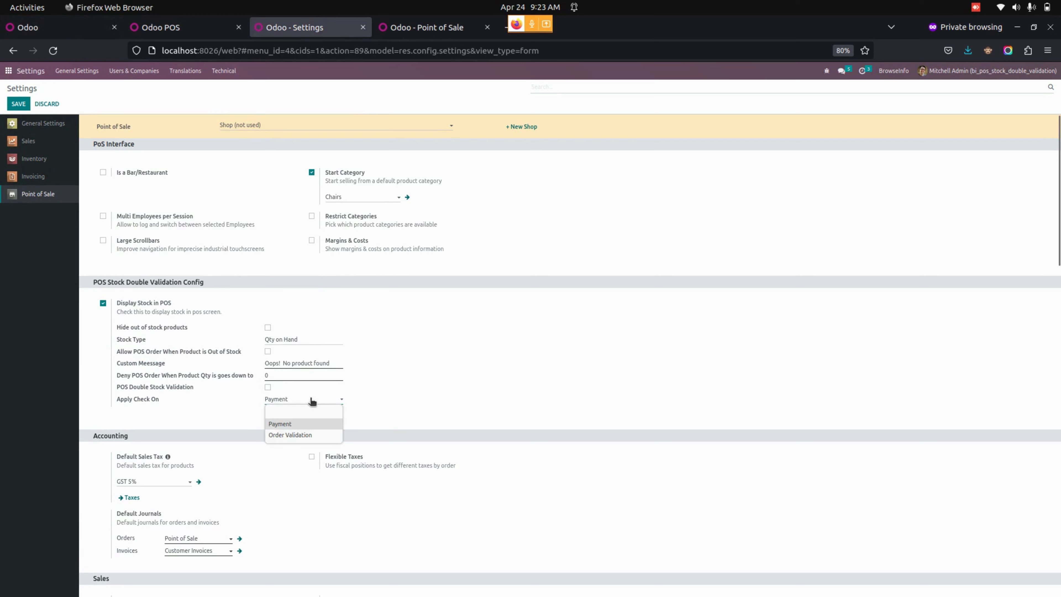
left_click(291, 435)
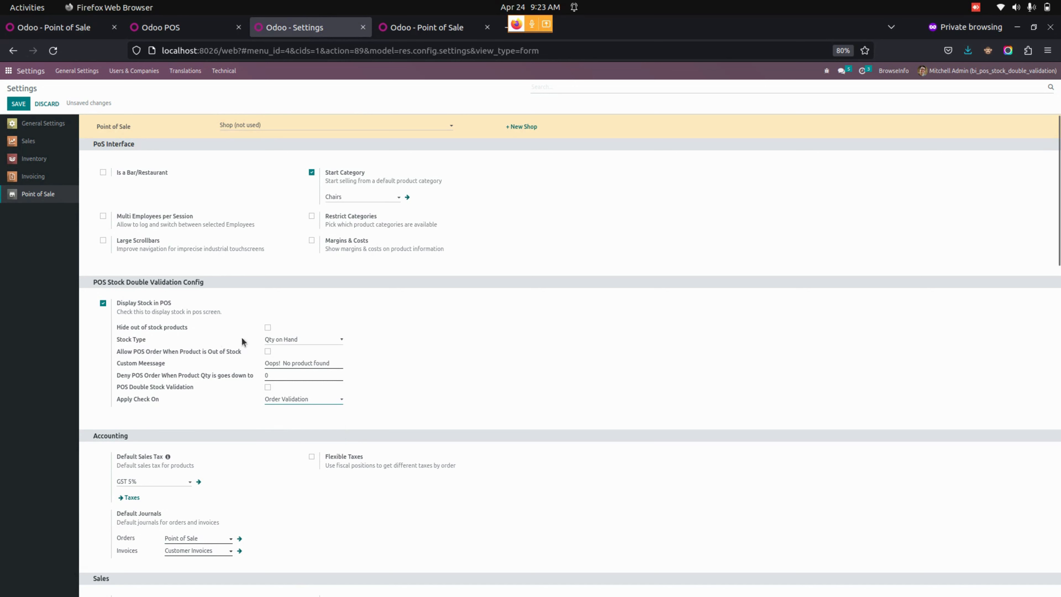
left_click(305, 339)
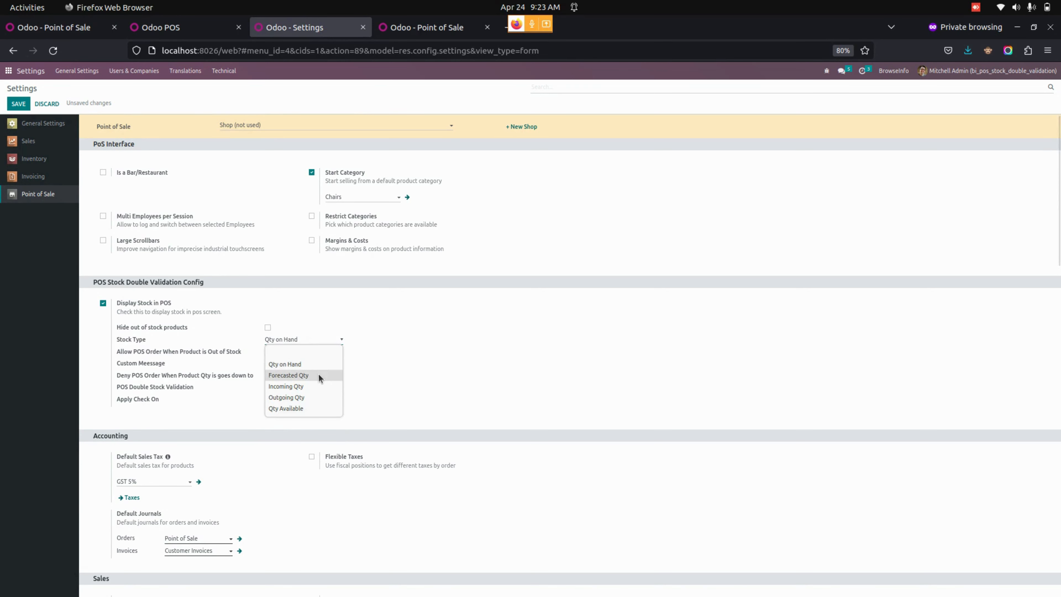
left_click(319, 375)
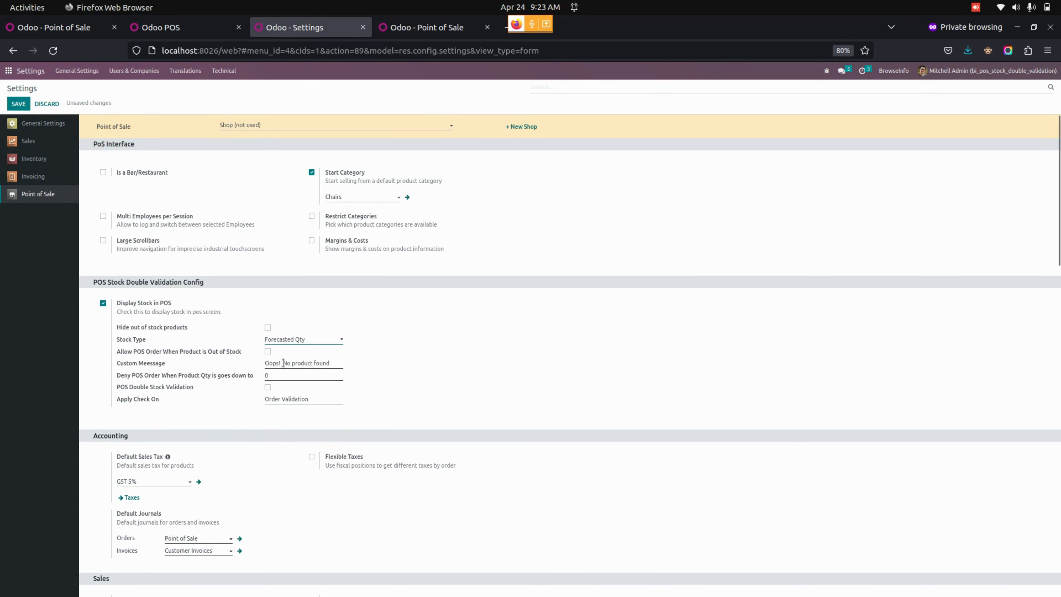
Step: Extend the custom message to "Oops! No product found in forecasted qty" and save the settings
left_click(331, 363)
type("in for")
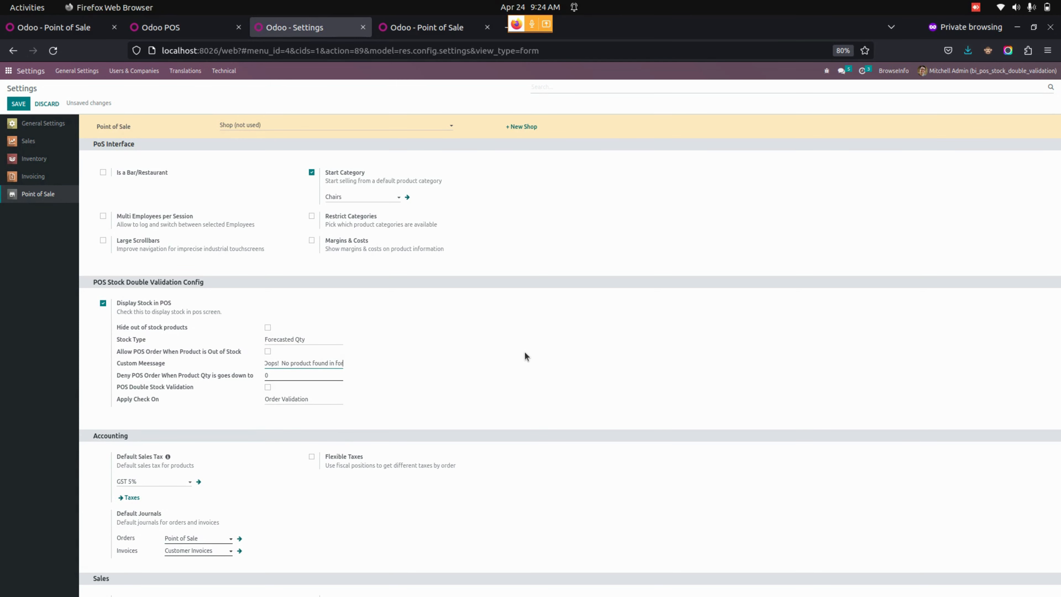
type("ecasted qty")
left_click(13, 103)
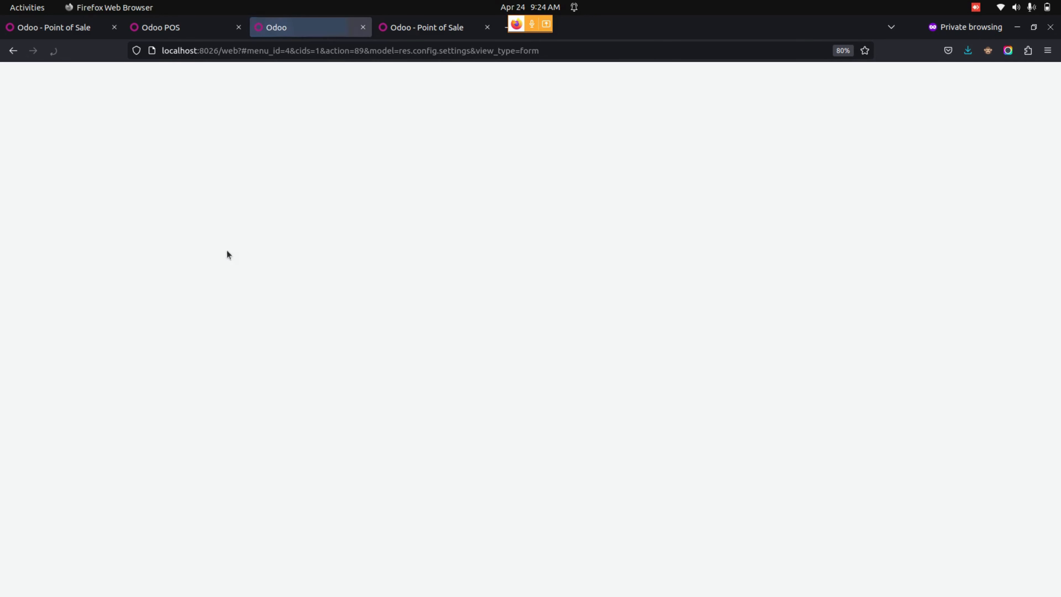
Step: In a new Shop session, add one Acoustic Bloc Screens to the order and proceed to payment
left_click(81, 35)
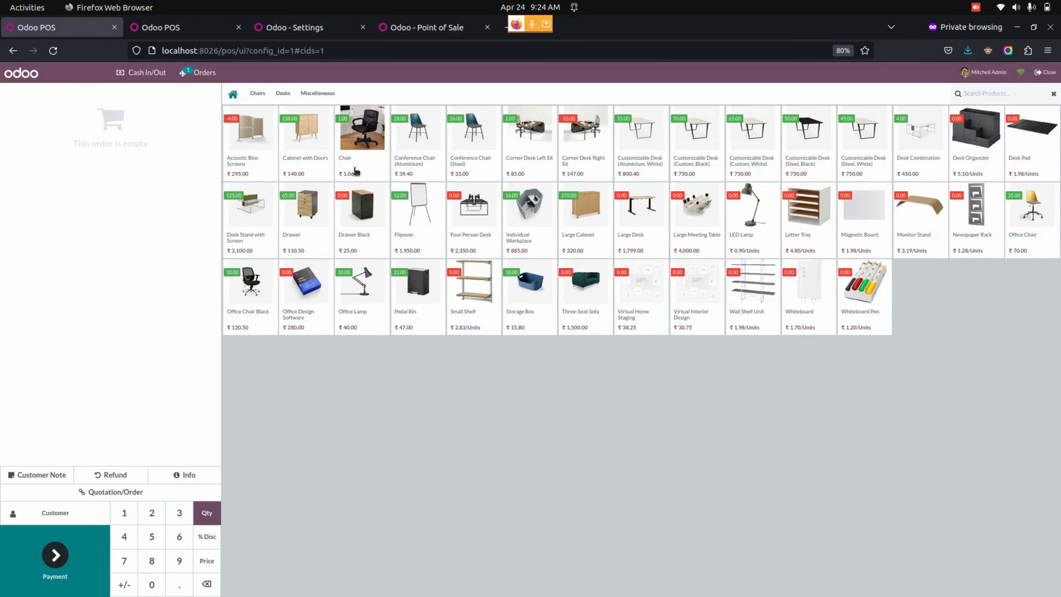
left_click(257, 155)
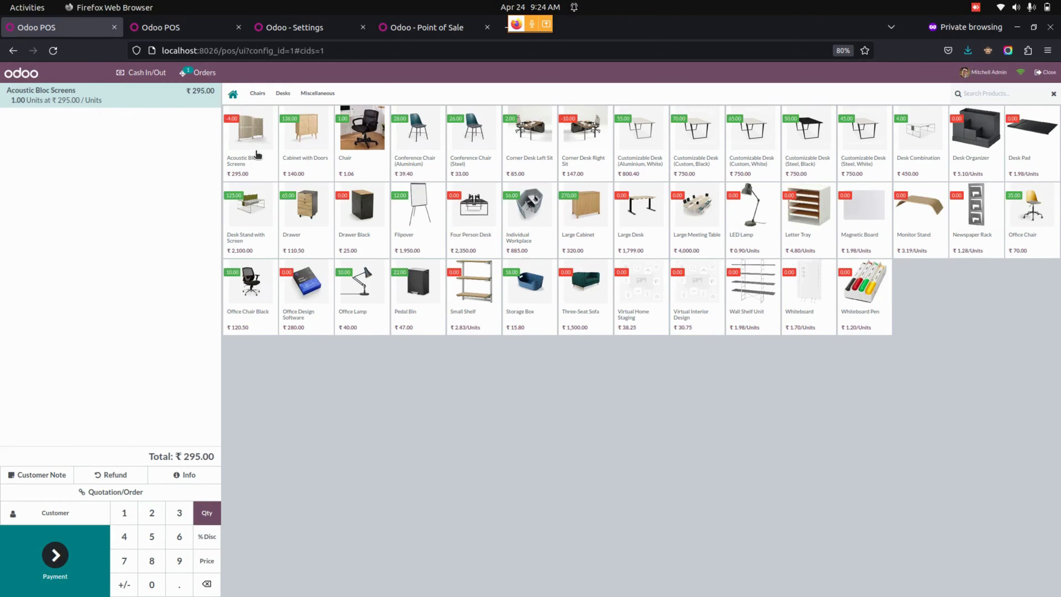
left_click(56, 575)
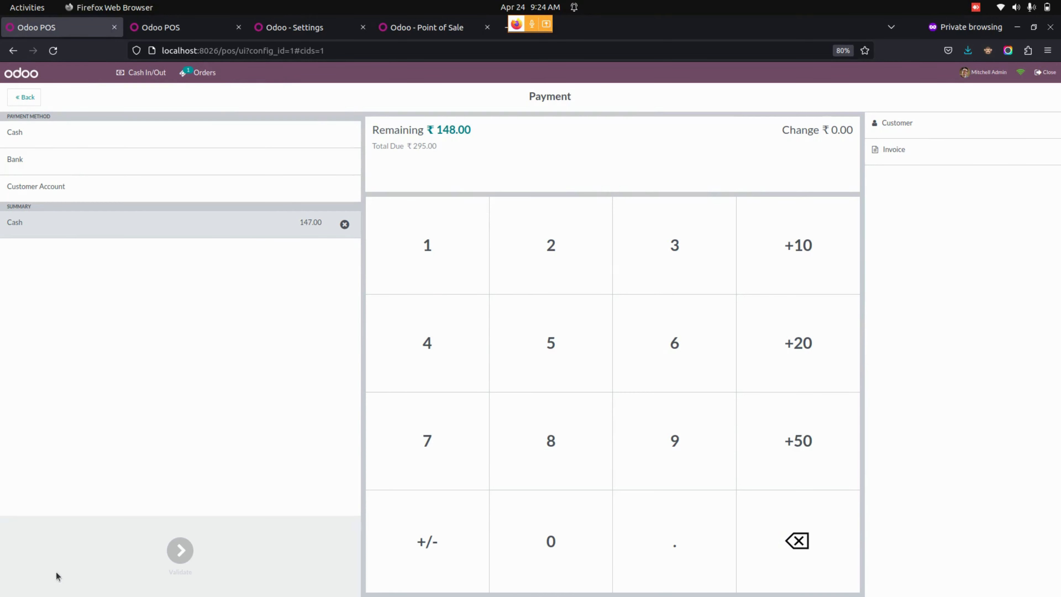
Step: Add a second cash payment of 148.00, try to validate the order, and dismiss the resulting dialog
left_click(63, 133)
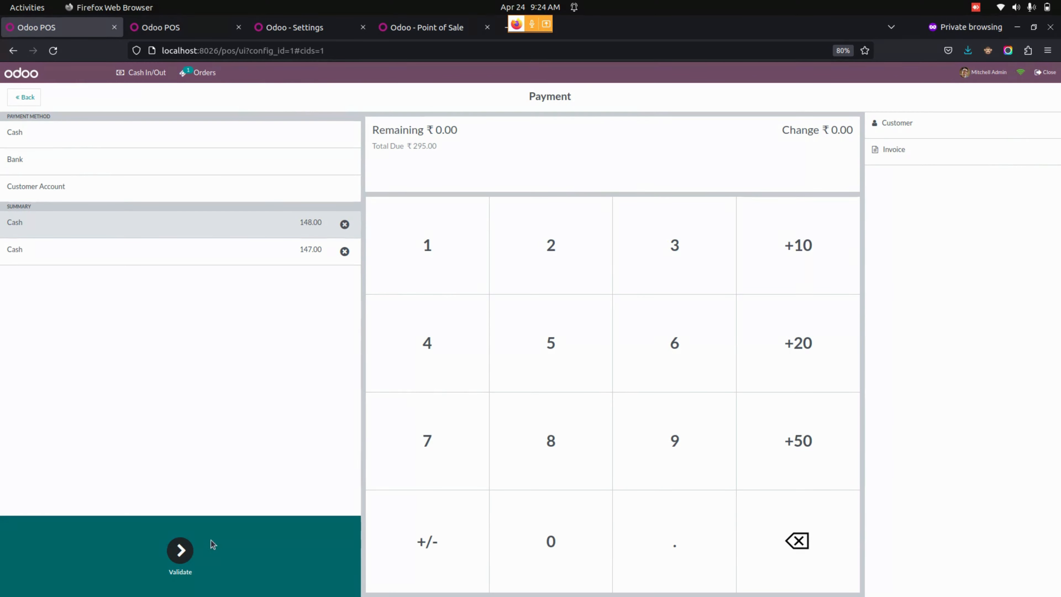
left_click(181, 556)
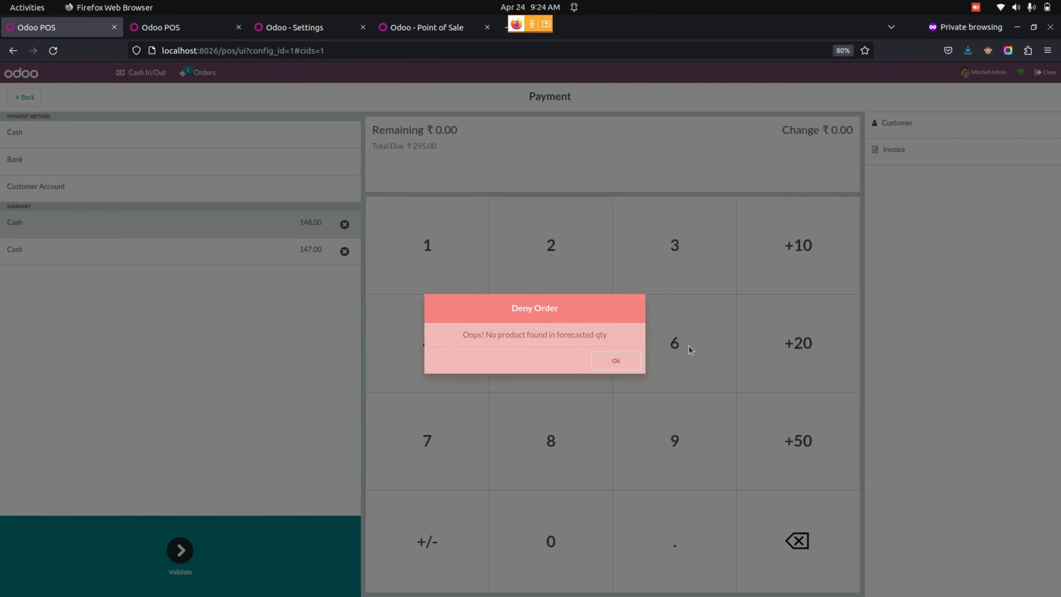
left_click(618, 362)
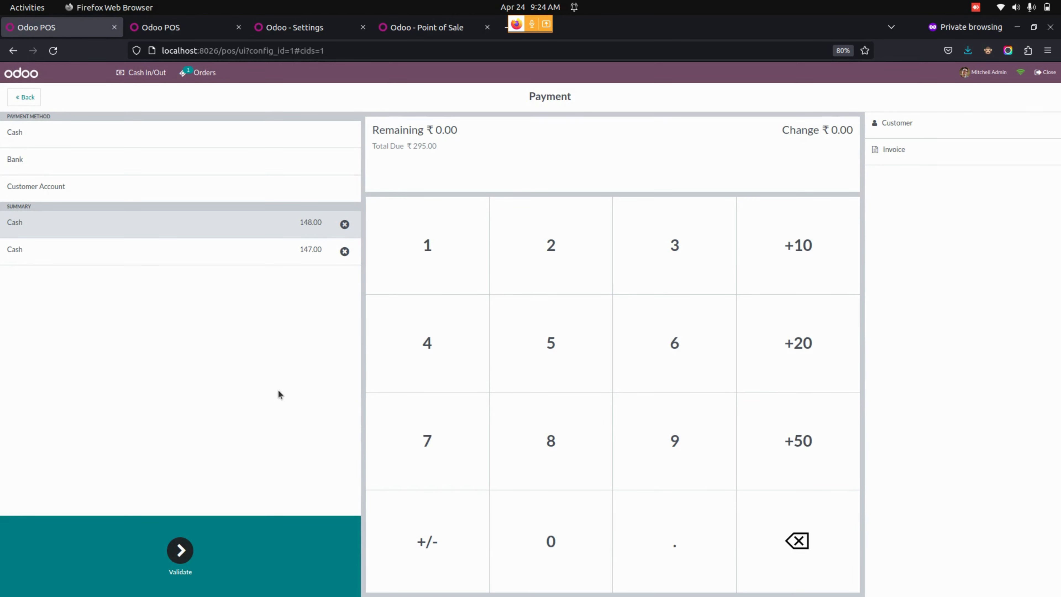
Step: End the current Shop session and reopen the Point of Sale settings
left_click(1049, 73)
left_click(391, 425)
left_click(295, 27)
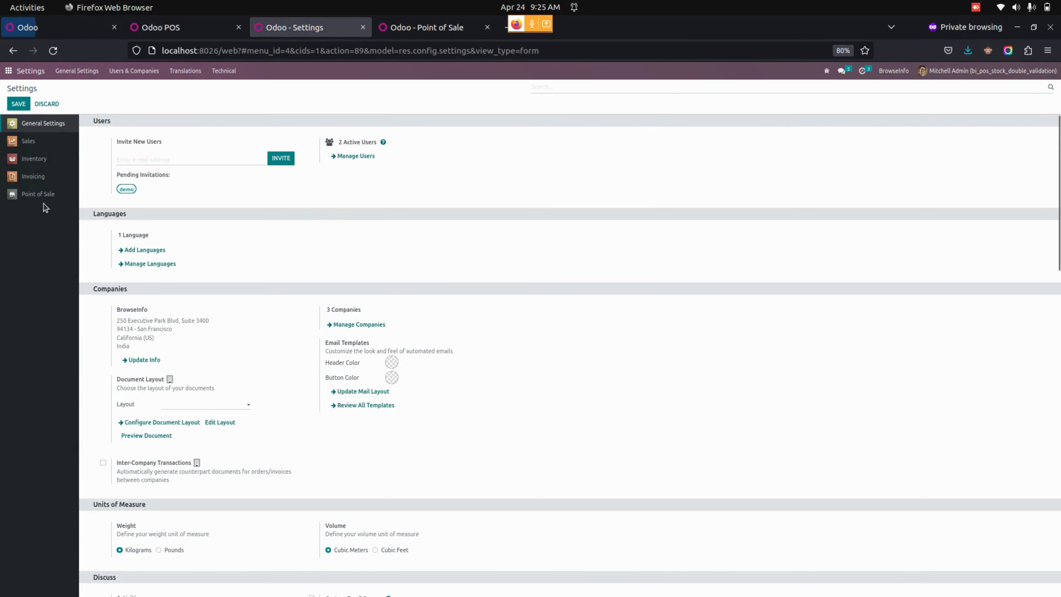
left_click(45, 199)
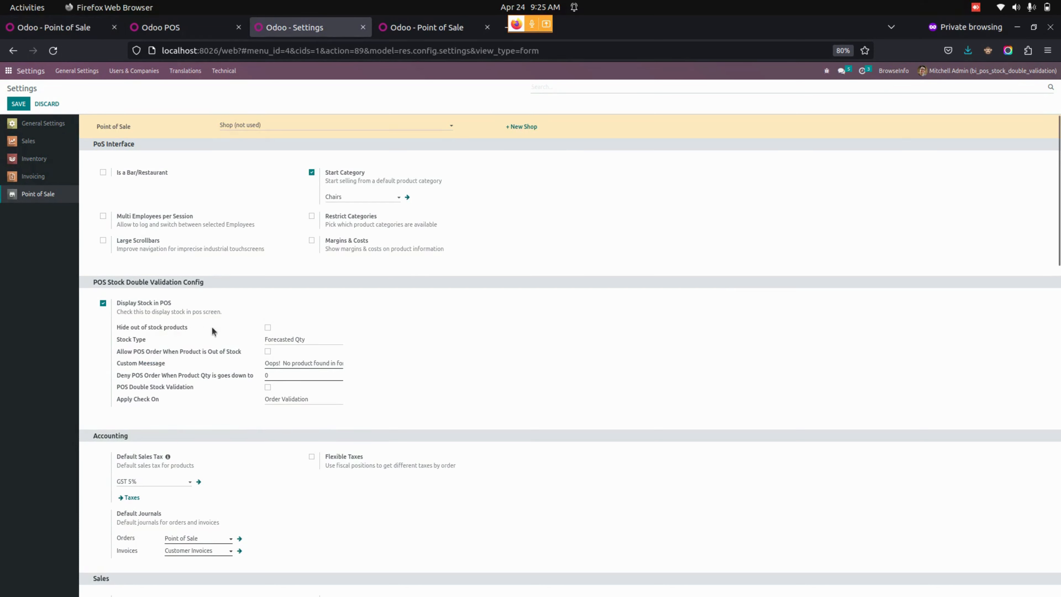
Step: Enable Hide out of stock products and set Stock Type to Qty on Hand
left_click(268, 328)
left_click(304, 338)
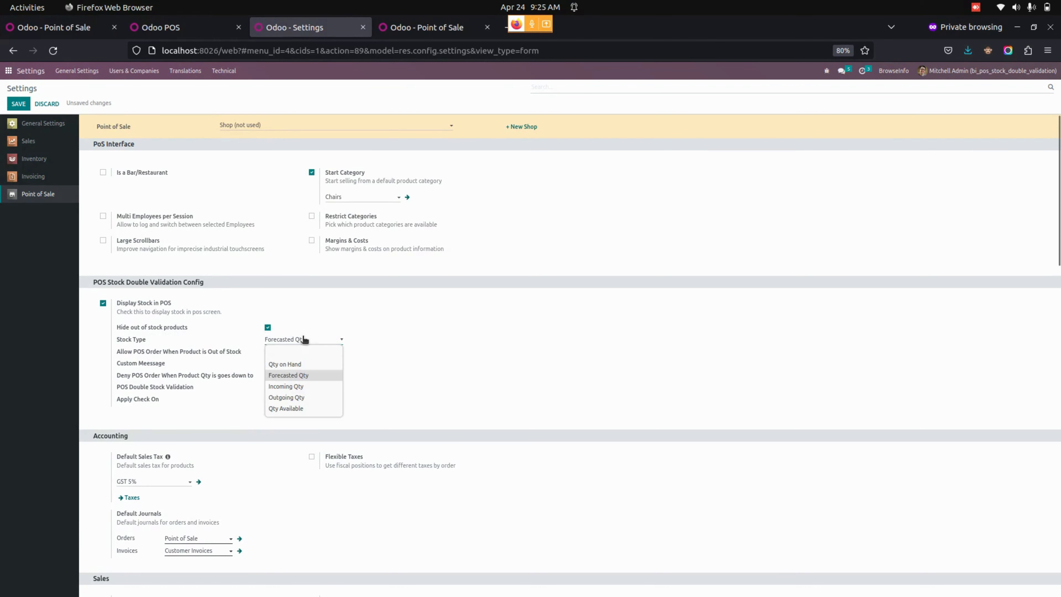
left_click(306, 368)
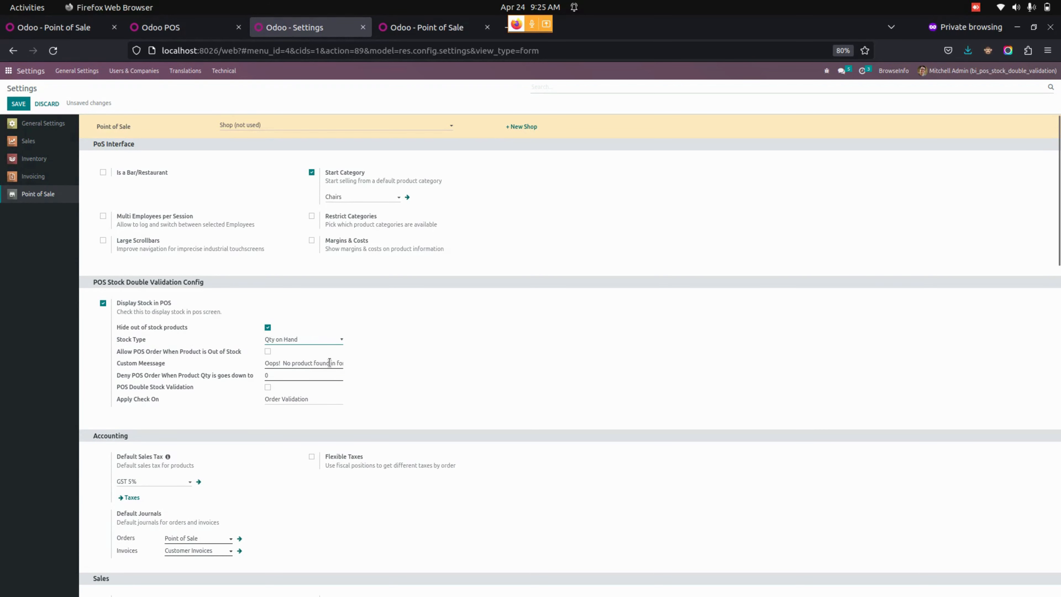
Step: Shorten the Shop's custom message to "Oops! No product found" and save the Point of Sale settings
left_click_drag(330, 362, 408, 365)
key("BackSpace")
left_click(18, 104)
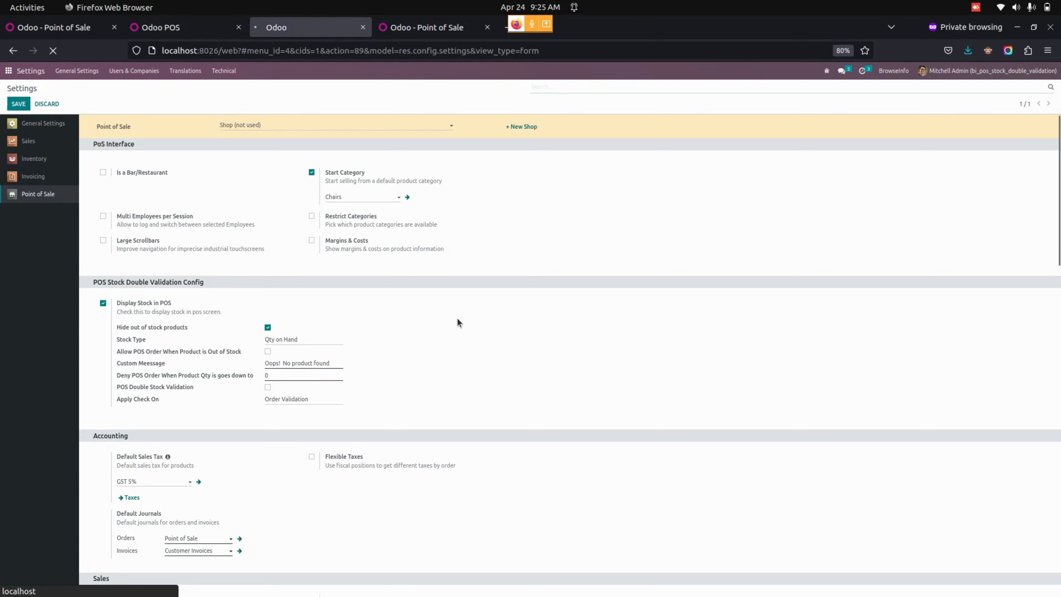
Step: In a new Shop session, view the products of all categories and close the session
left_click(84, 27)
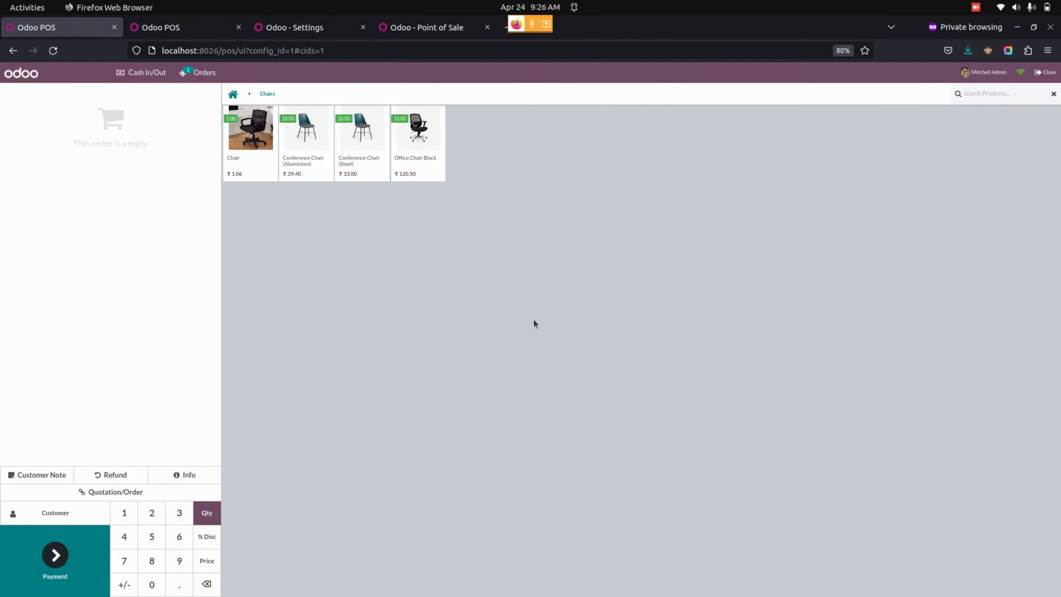
left_click(233, 94)
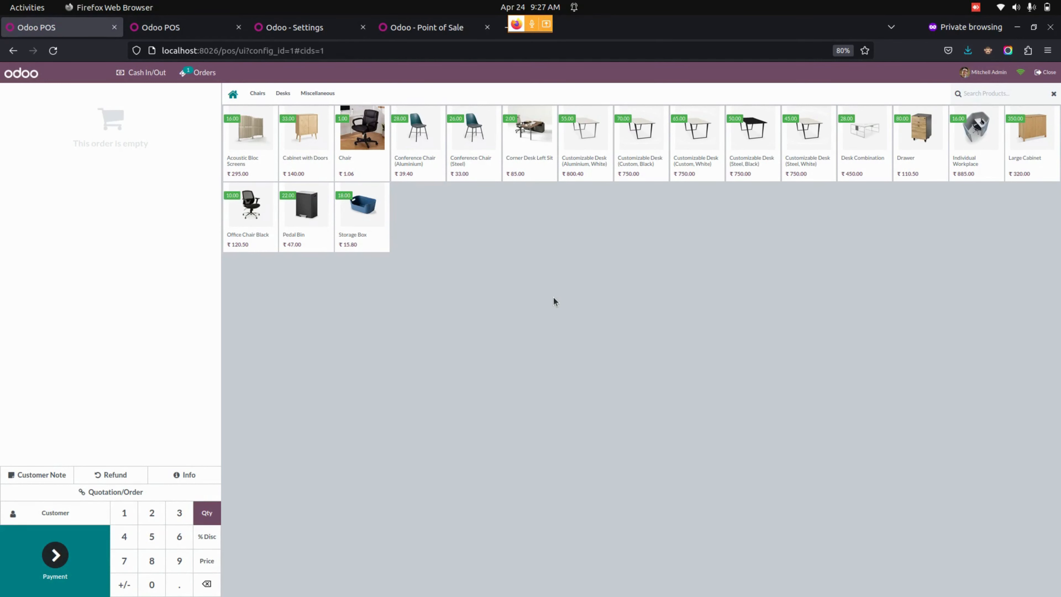
left_click(1044, 73)
left_click(413, 430)
Step: Reload the settings after the Shop session closes and reopen the Shop's POS Stock Double Validation Config
left_click(325, 28)
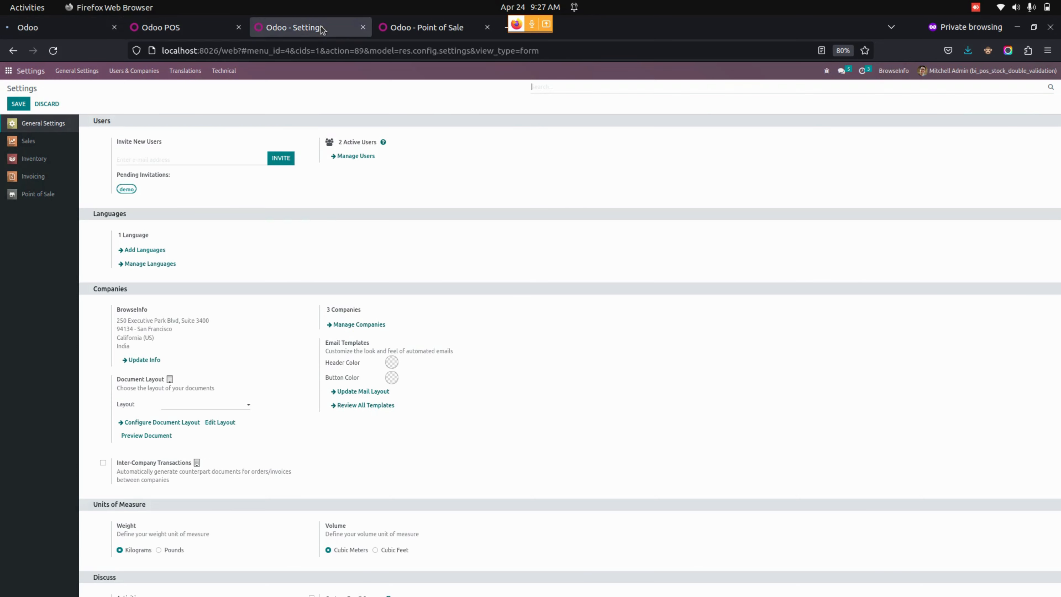
left_click(25, 194)
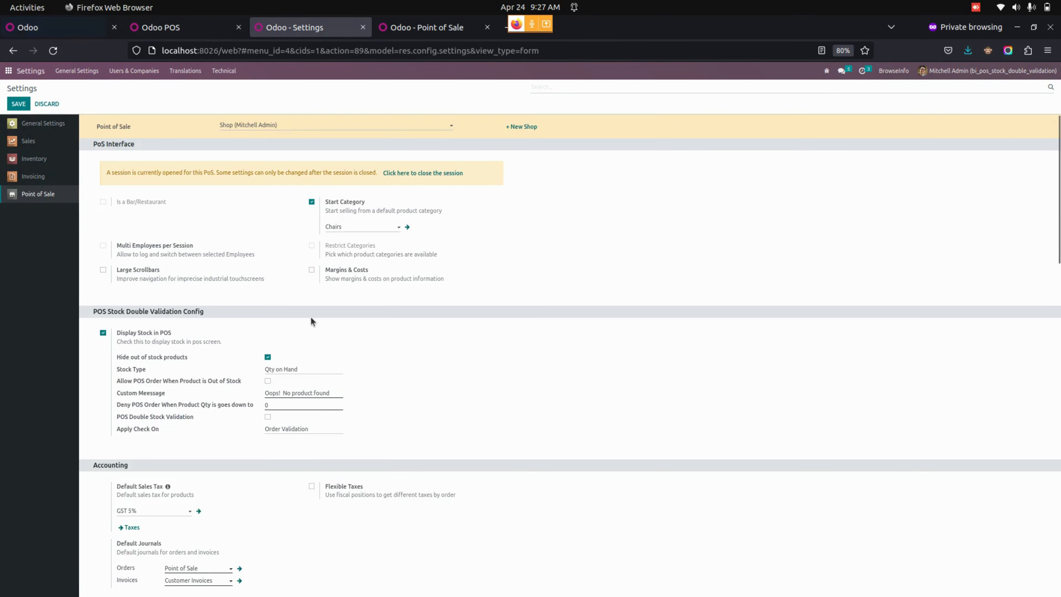
scroll(311, 317, "down", 2)
scroll(311, 317, "up", 2)
left_click(53, 51)
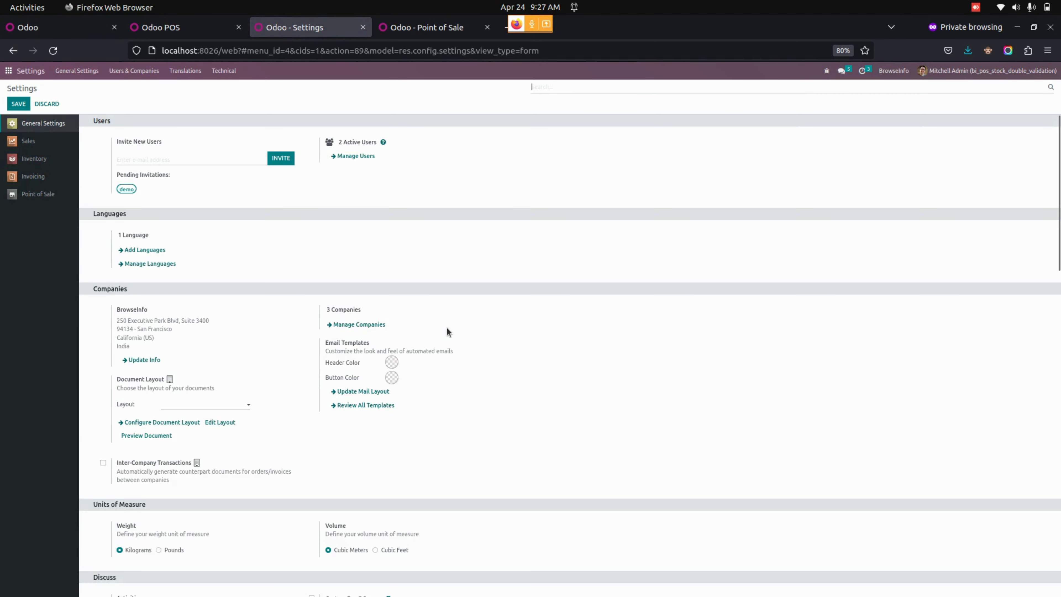
left_click(41, 194)
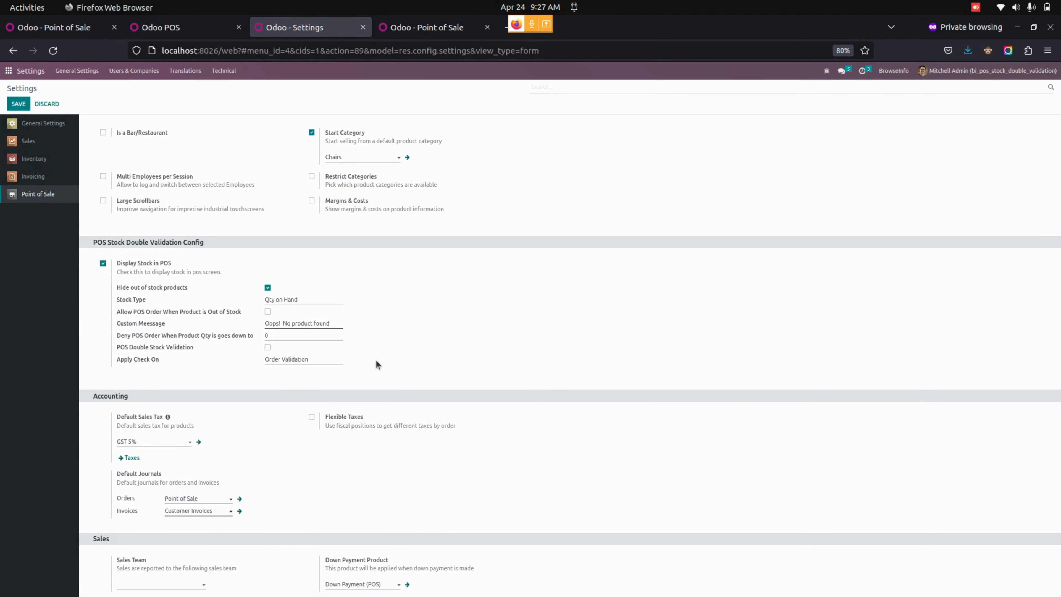
scroll(375, 360, "up", 1)
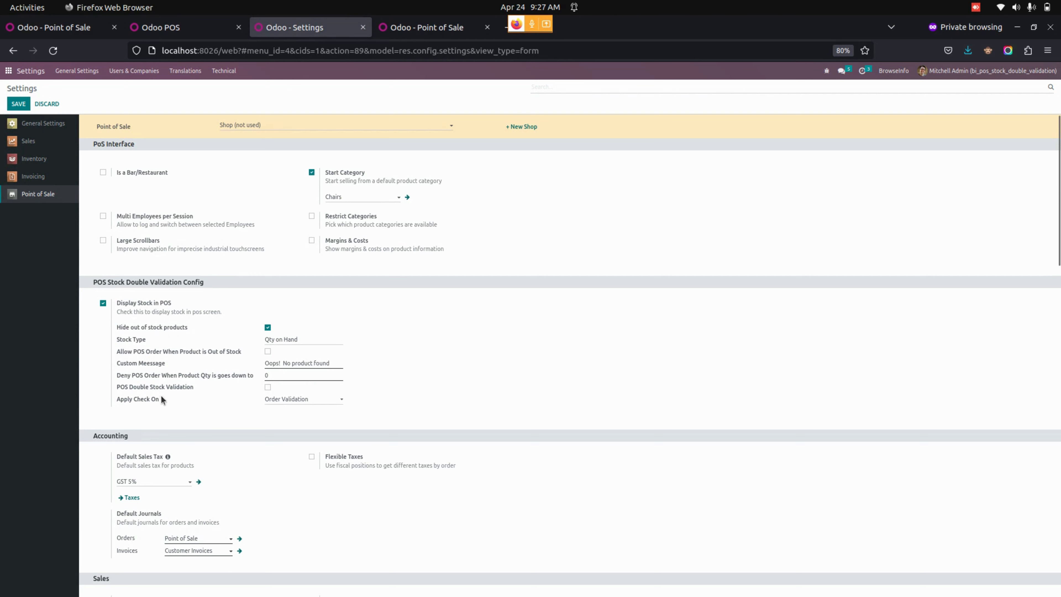
Step: Enable POS Double Stock Validation for the Shop and set Apply Check On to Payment
left_click(267, 387)
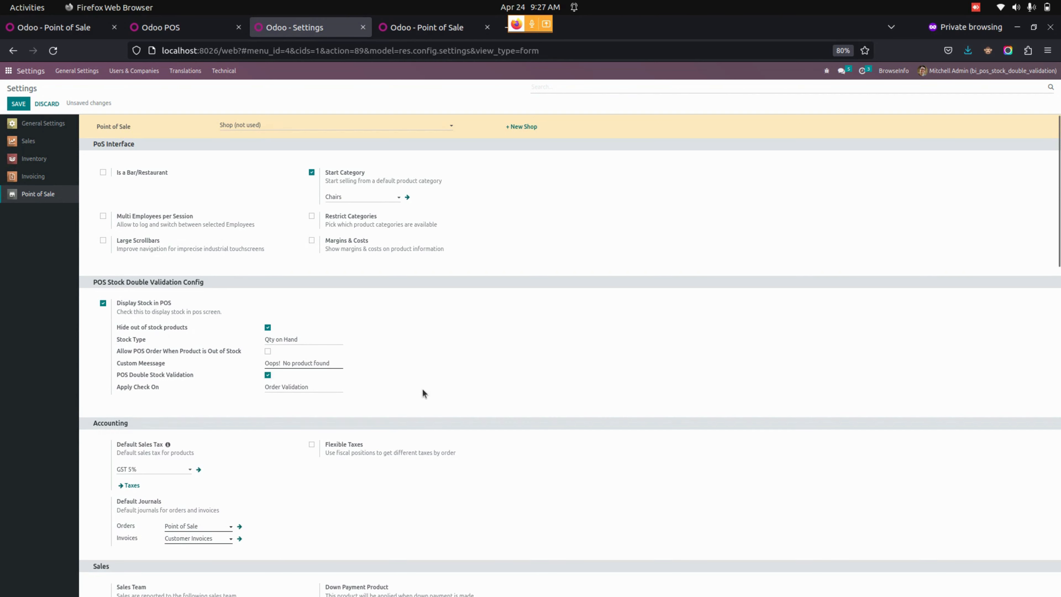
left_click(307, 389)
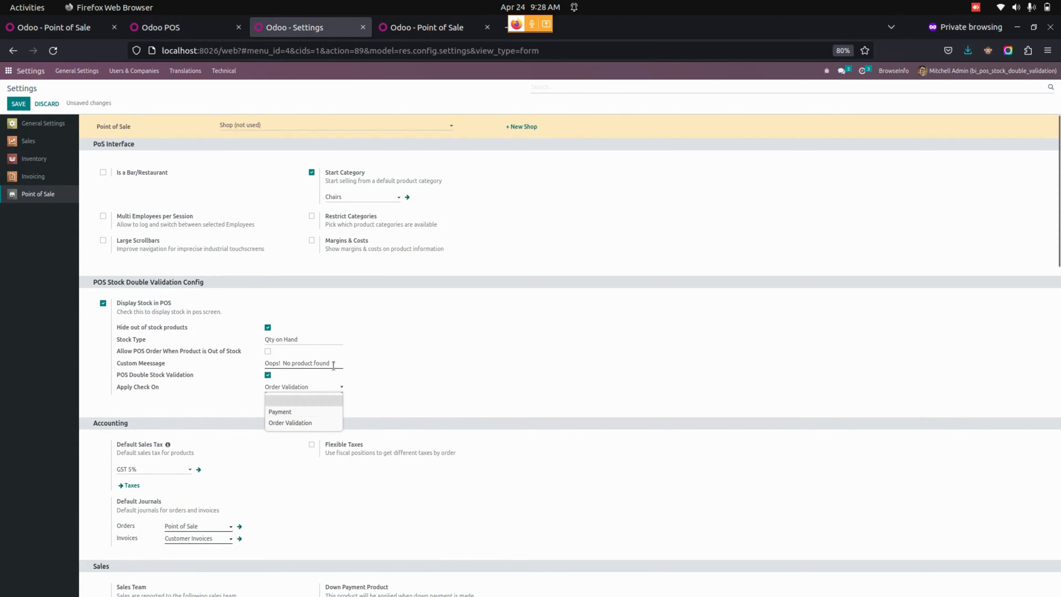
left_click(312, 413)
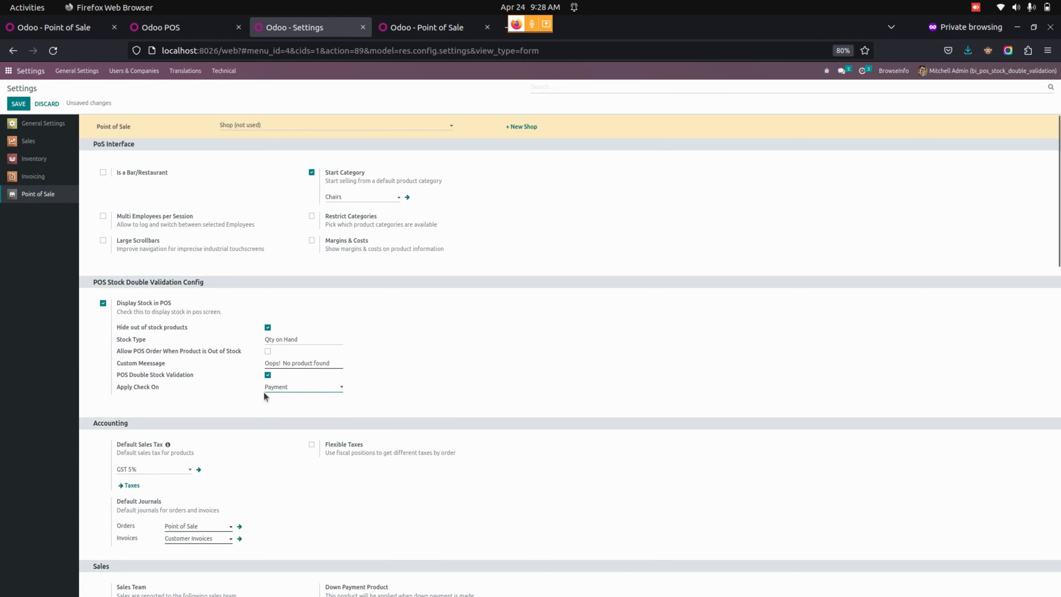
left_click(283, 387)
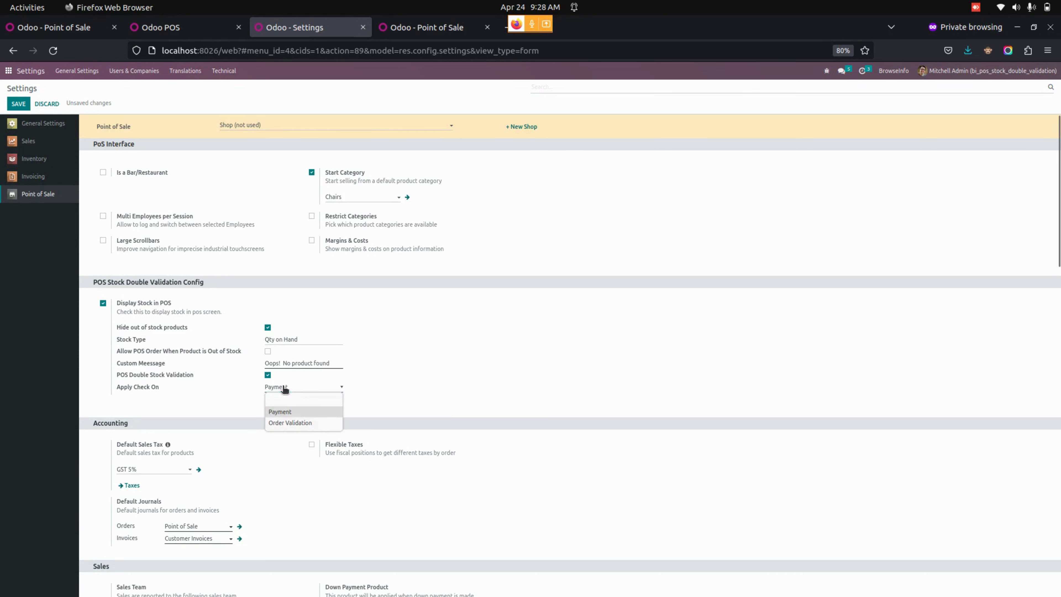
left_click(289, 128)
Step: Switch the Point of Sale settings to Shop Demo and save them
left_click(277, 124)
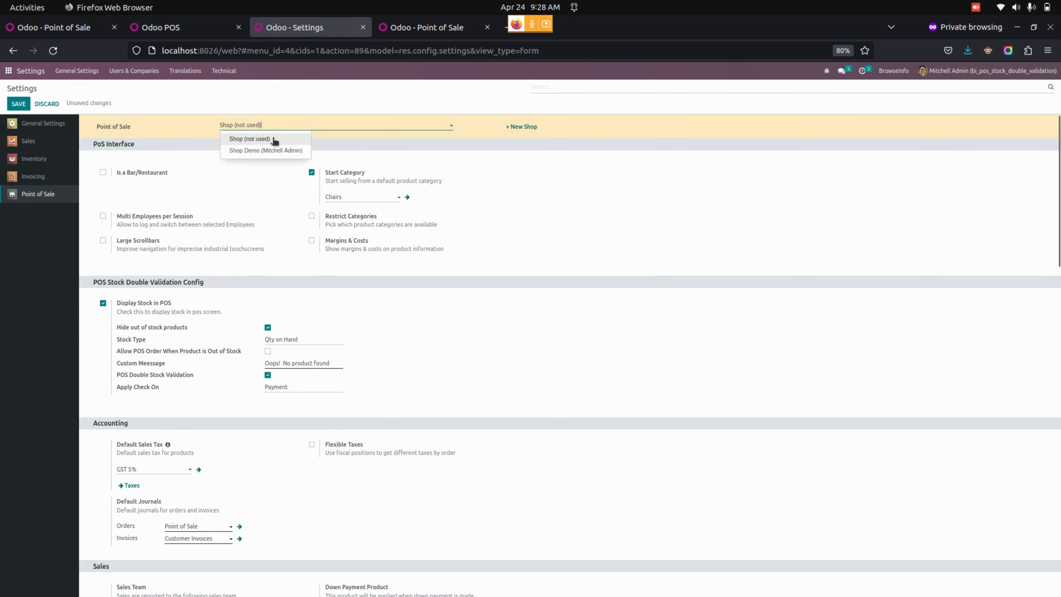
left_click(265, 151)
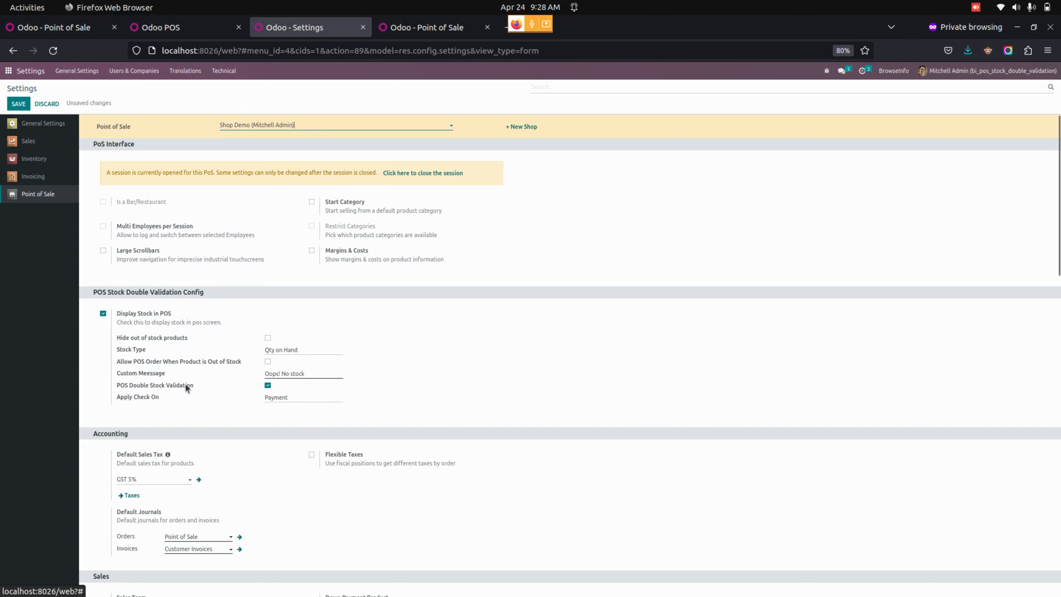
left_click(19, 104)
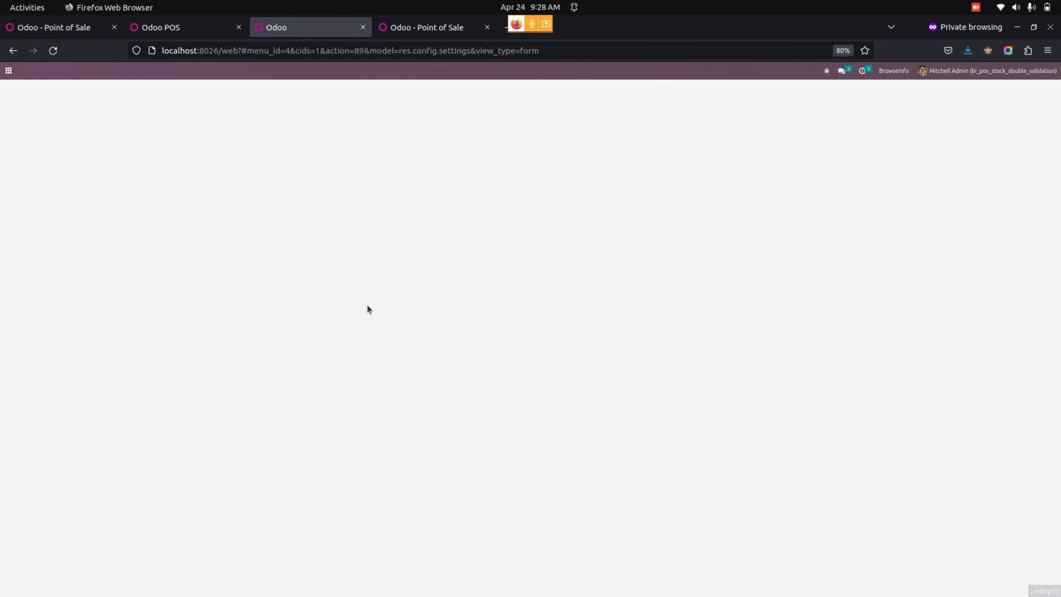
Step: Start a new Shop session with opening cash 0, refresh the Shop Demo session, and close the Shop session's Debug Window
left_click(64, 26)
left_click(56, 51)
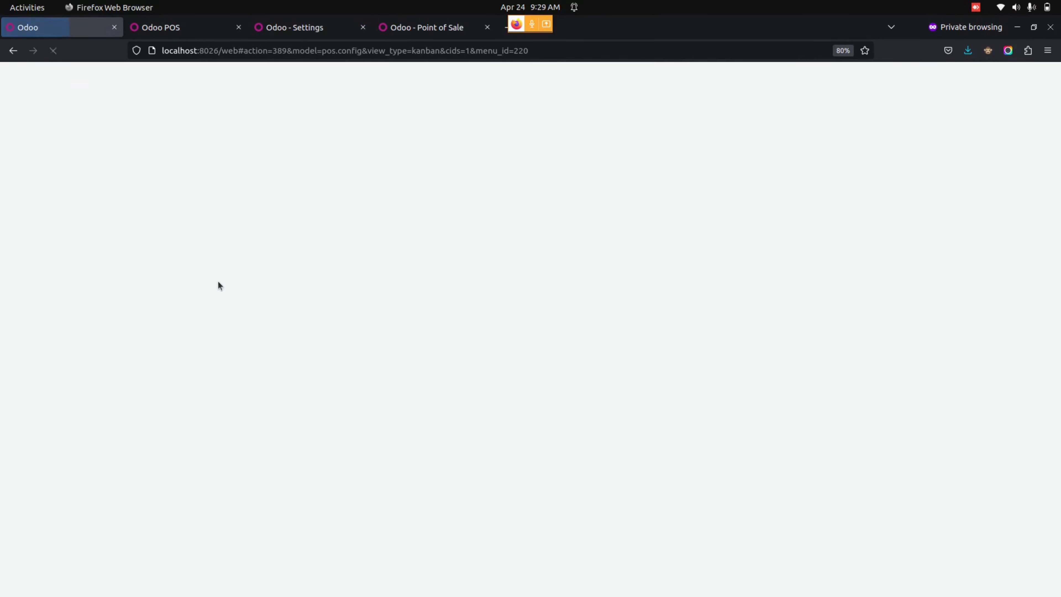
left_click(16, 160)
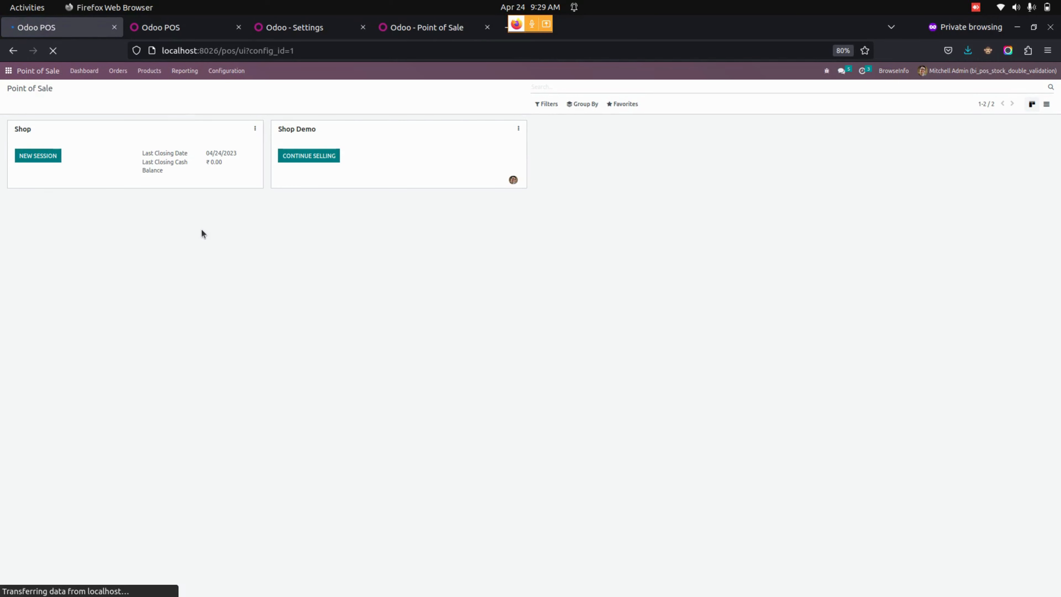
left_click(188, 26)
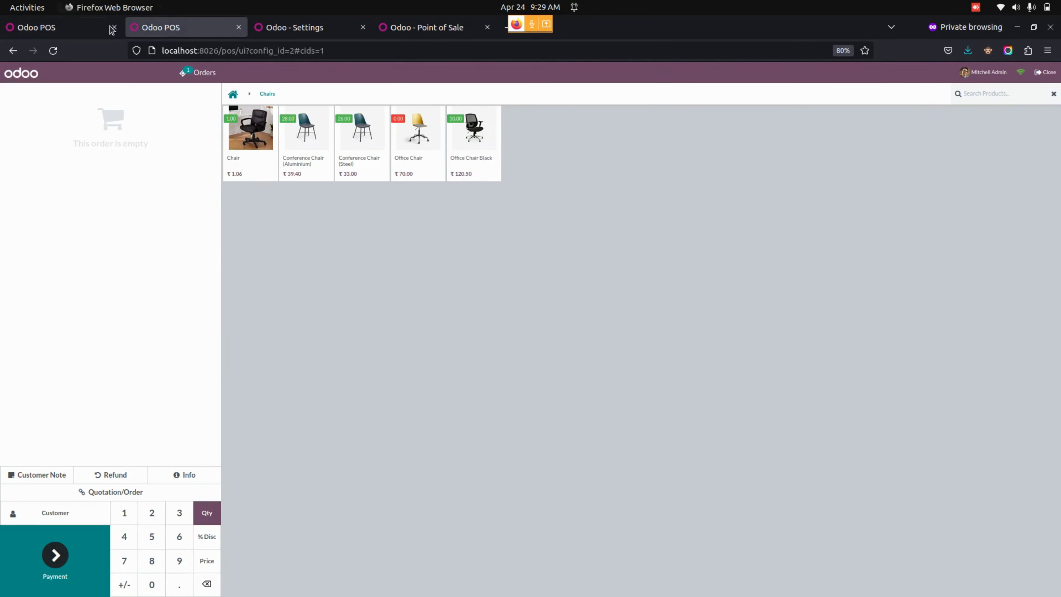
left_click(53, 51)
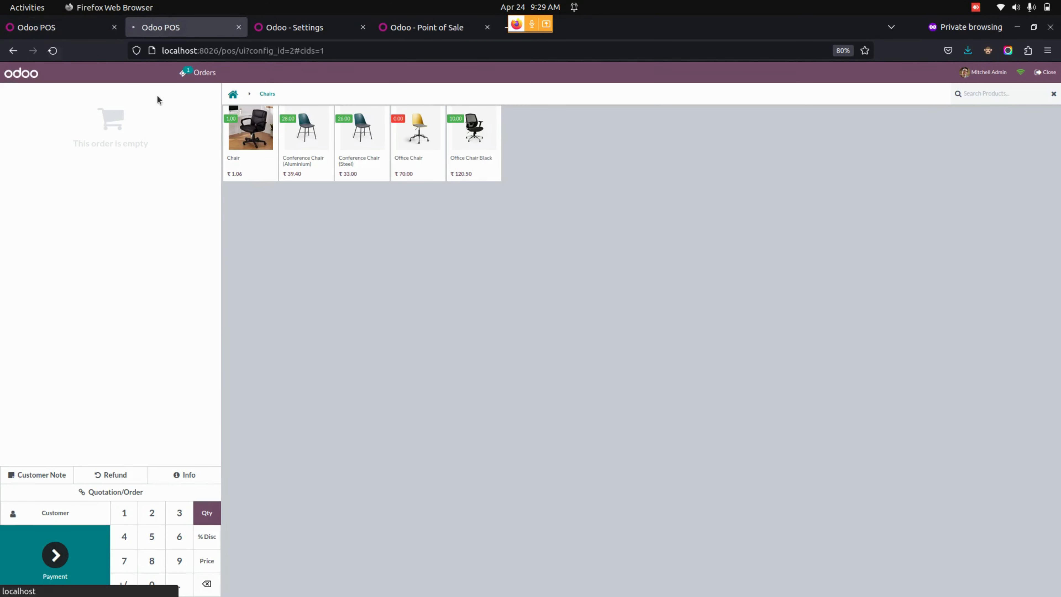
left_click(63, 27)
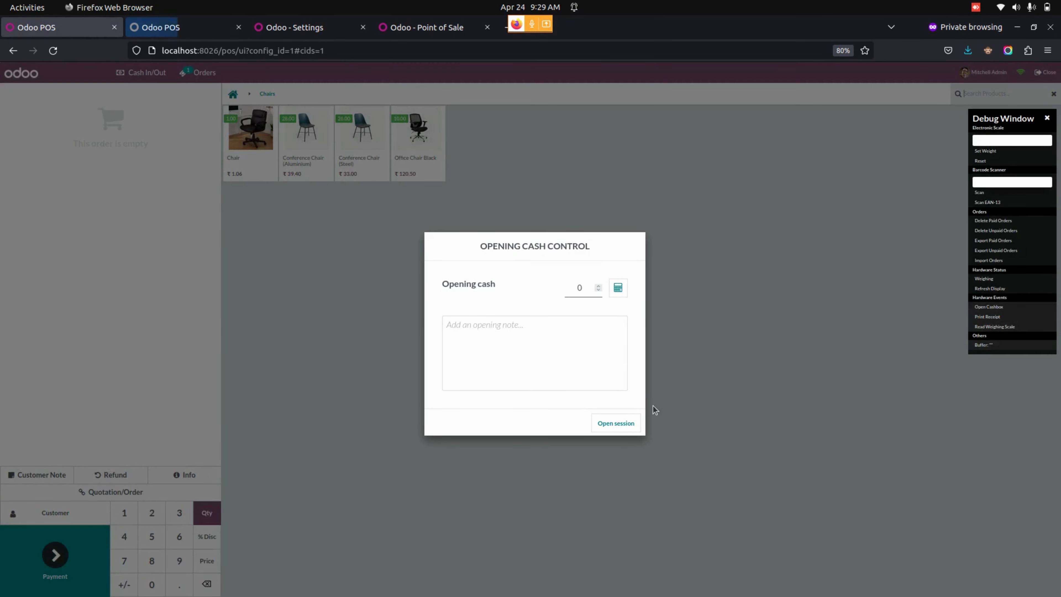
left_click(616, 423)
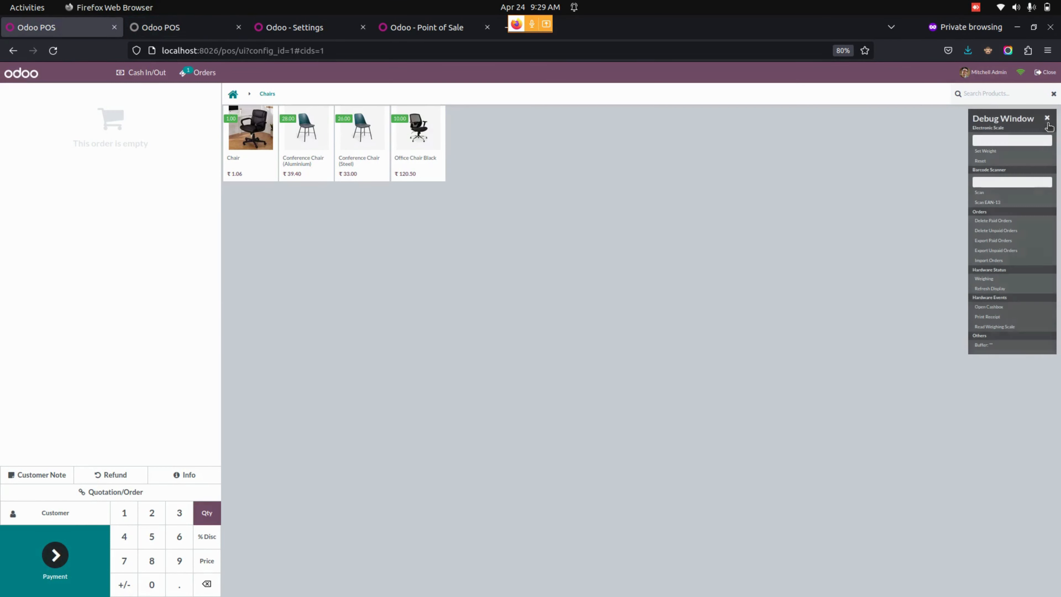
left_click(1047, 122)
Step: Show all products, add one Chair to the Shop order, and assign a customer from the list
left_click(233, 94)
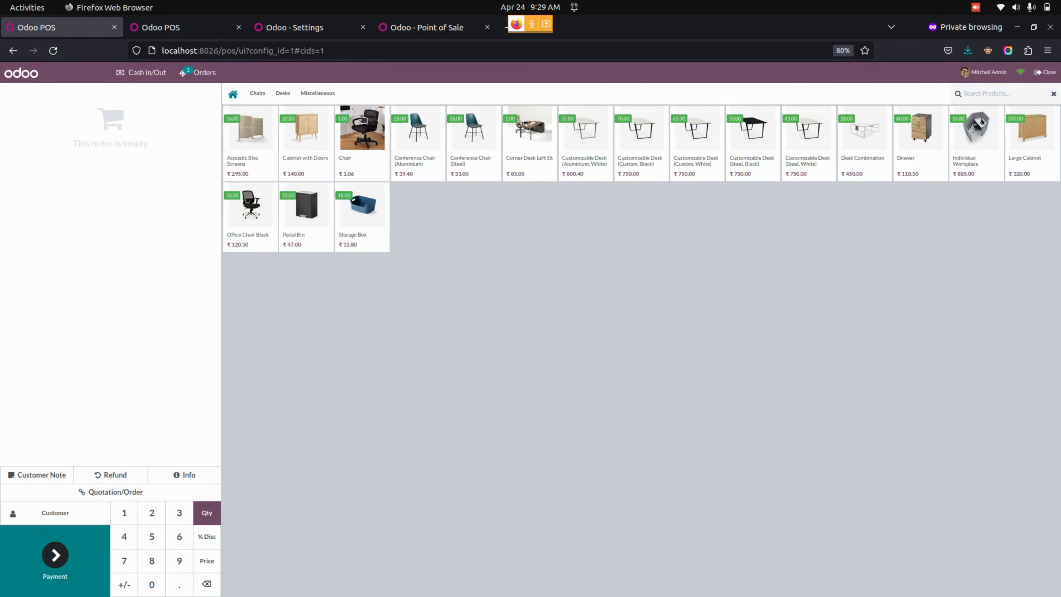
left_click(361, 167)
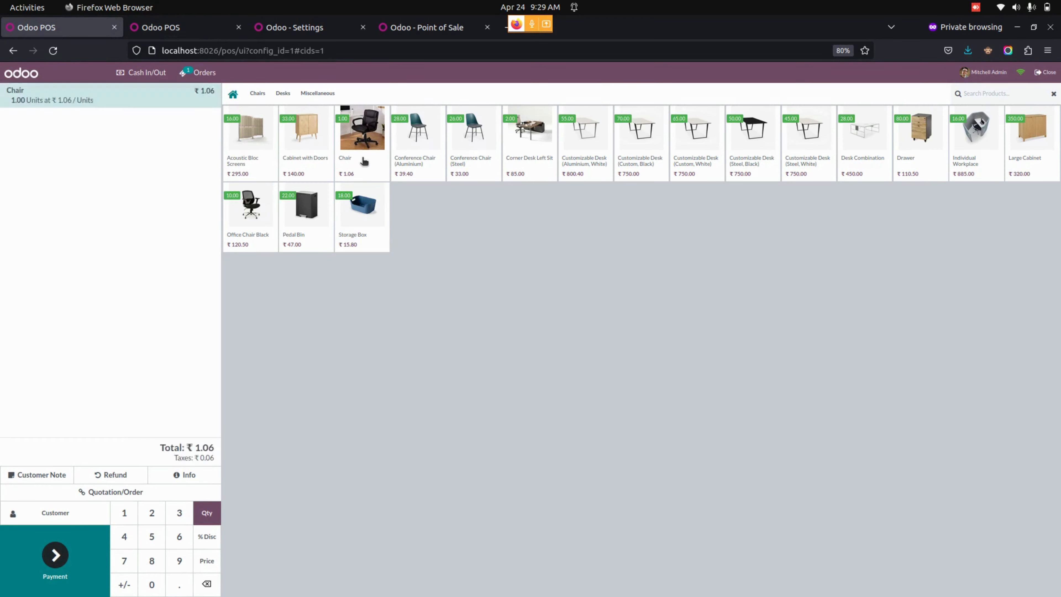
left_click(69, 522)
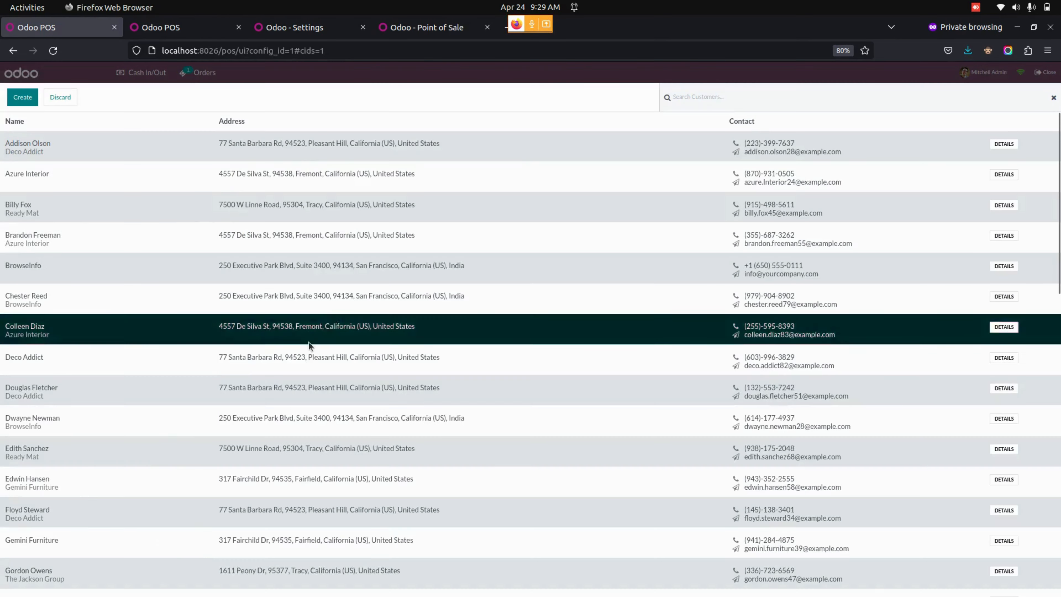
left_click(308, 335)
Step: Complete the Chair order with a Bank payment and start a new order
left_click(55, 554)
left_click(126, 152)
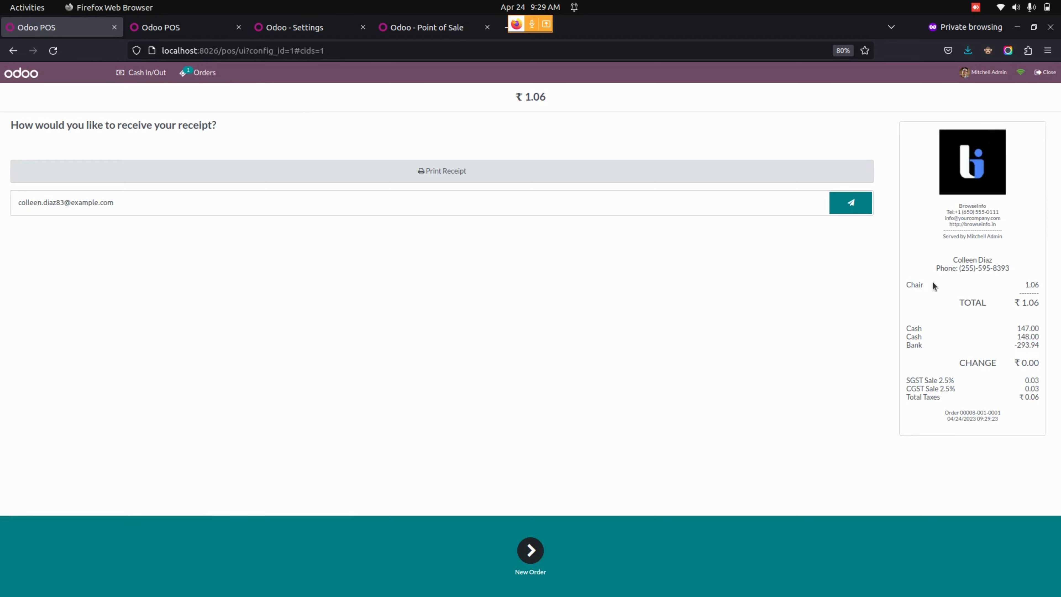
left_click(546, 573)
Step: Open the backend orders list, inspect the latest paid Shop order's details, and return to the list
left_click(418, 27)
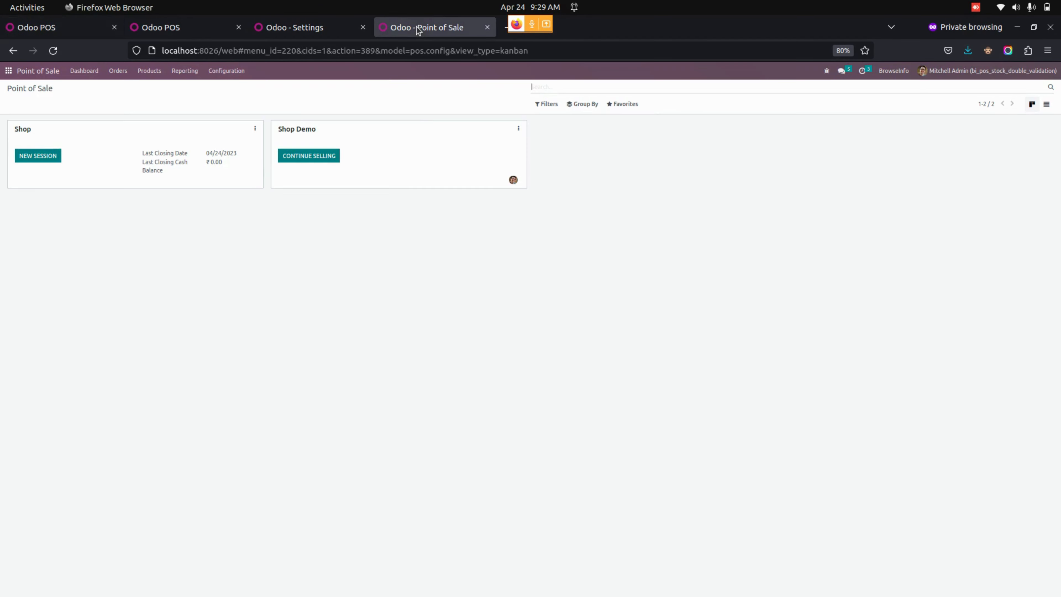
left_click(122, 71)
left_click(122, 90)
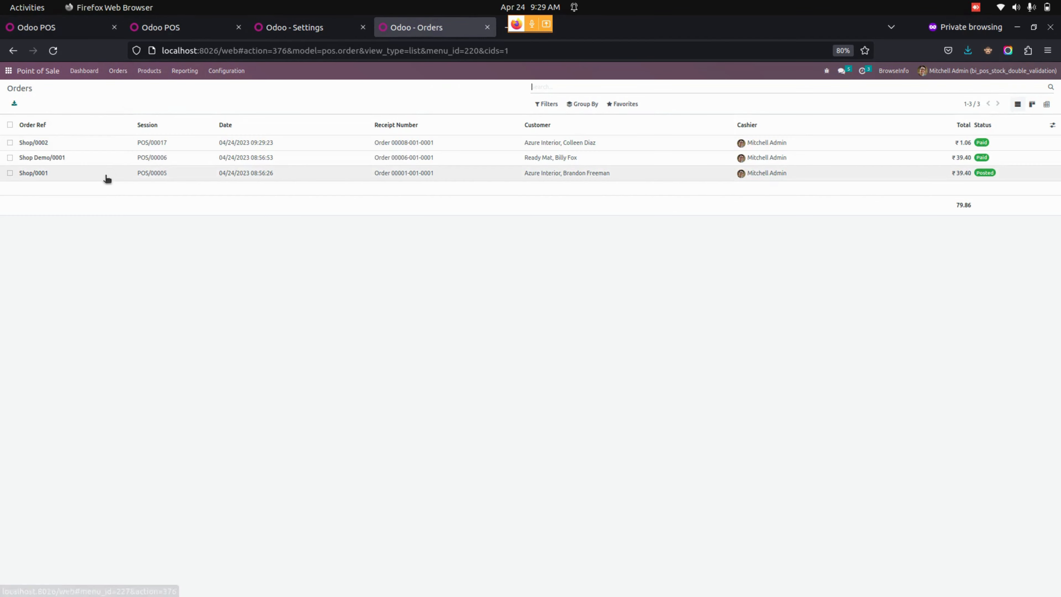
left_click(97, 150)
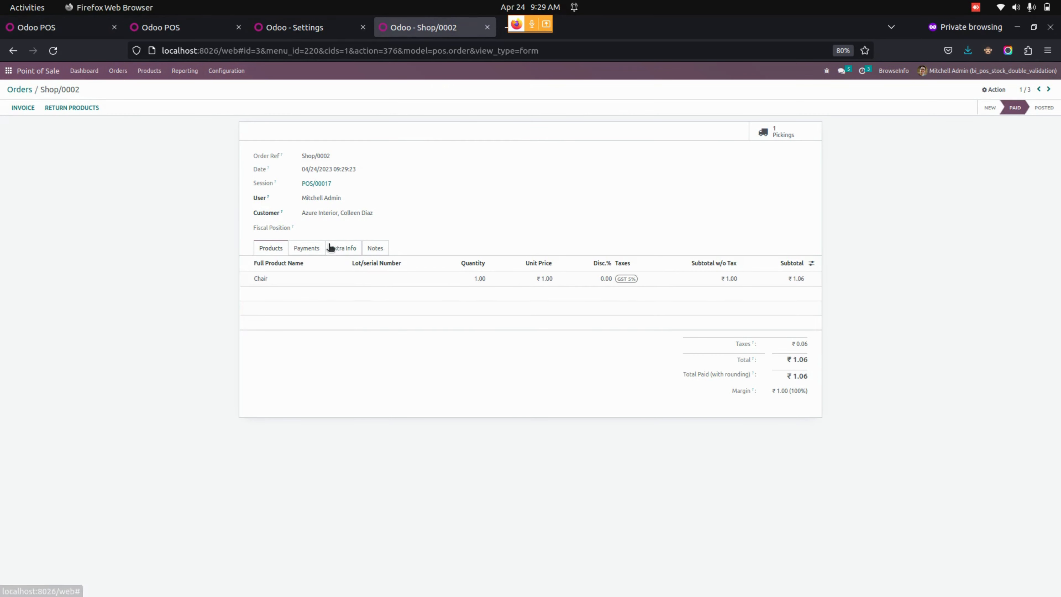
left_click(25, 93)
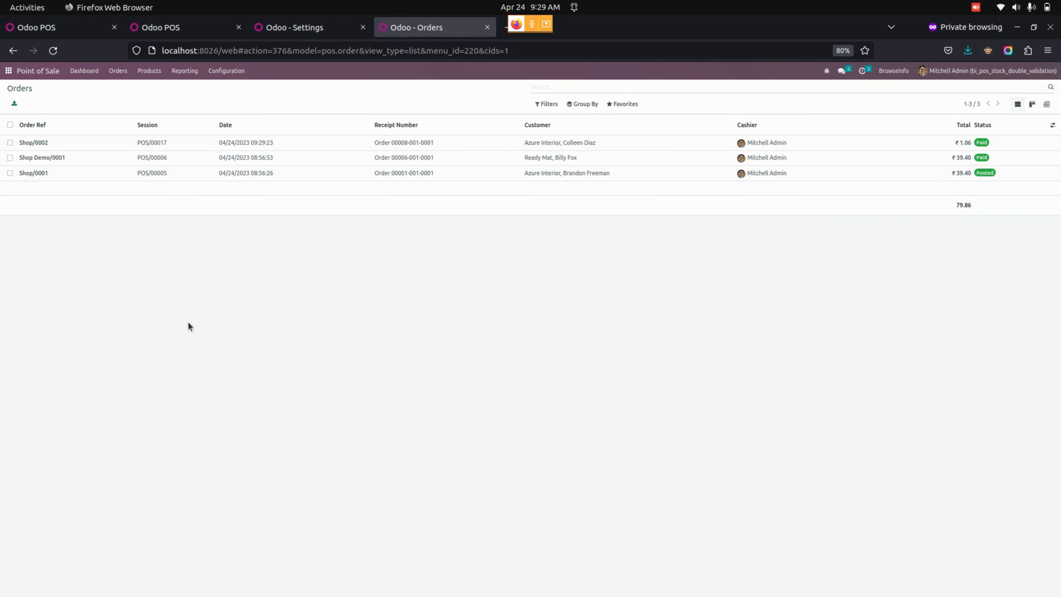
Step: In the Shop Demo session, add one Chair, try to proceed to payment, and dismiss the resulting dialog
left_click(201, 28)
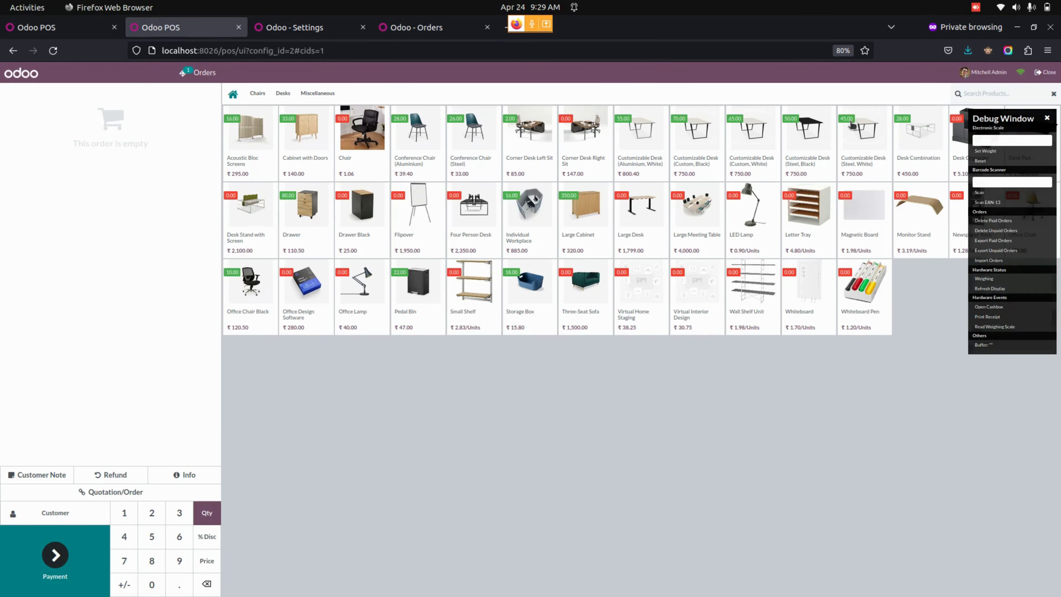
left_click(1046, 119)
left_click(365, 148)
left_click(71, 559)
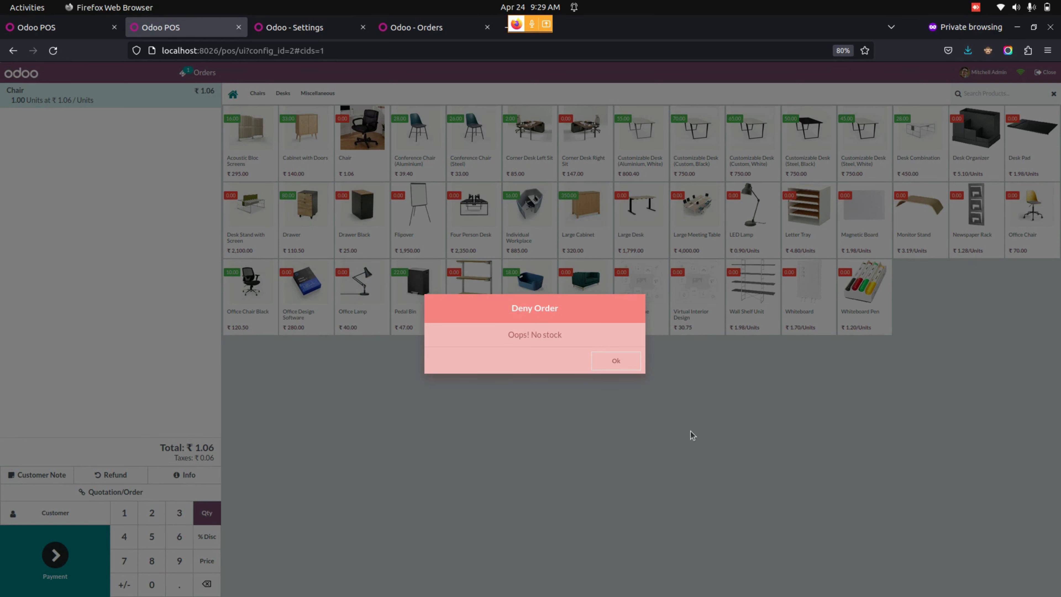
left_click(620, 365)
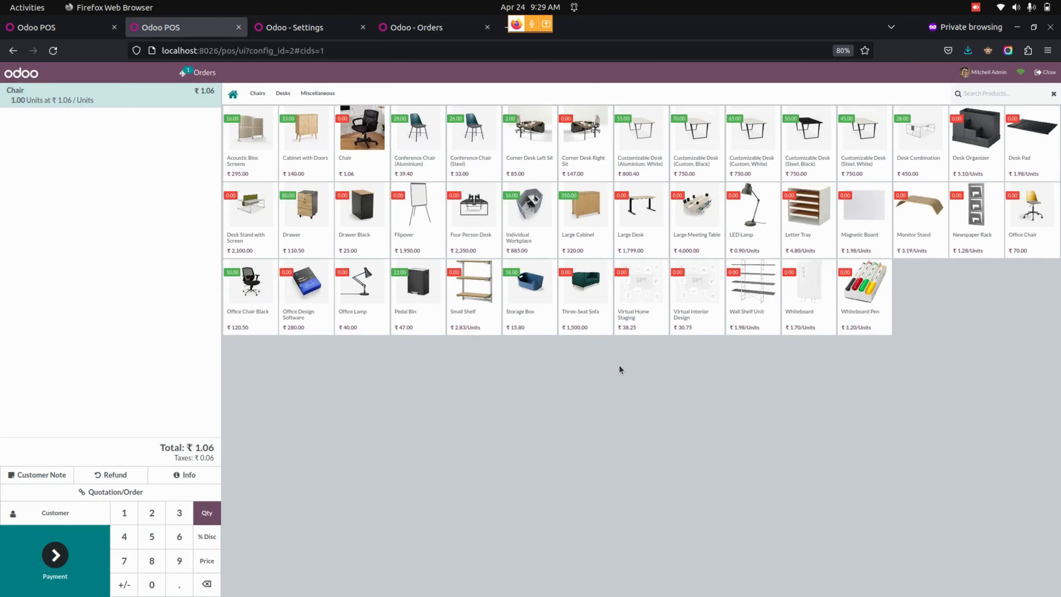
Step: Reopen the Point of Sale settings and review the Shop's POS Stock Double Validation Config
left_click(309, 28)
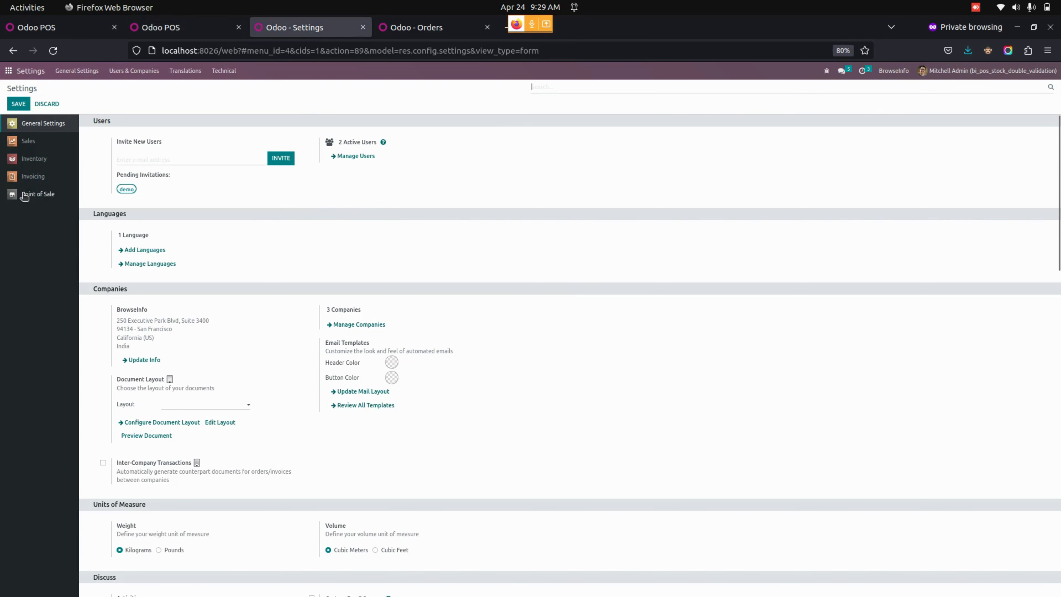
left_click(36, 194)
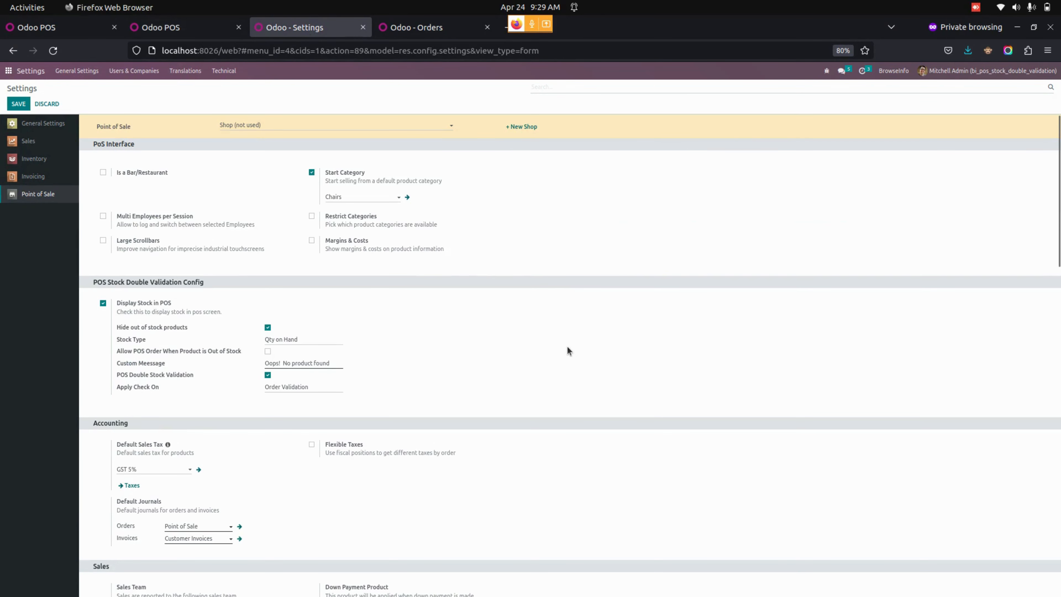
scroll(567, 347, "down", 1)
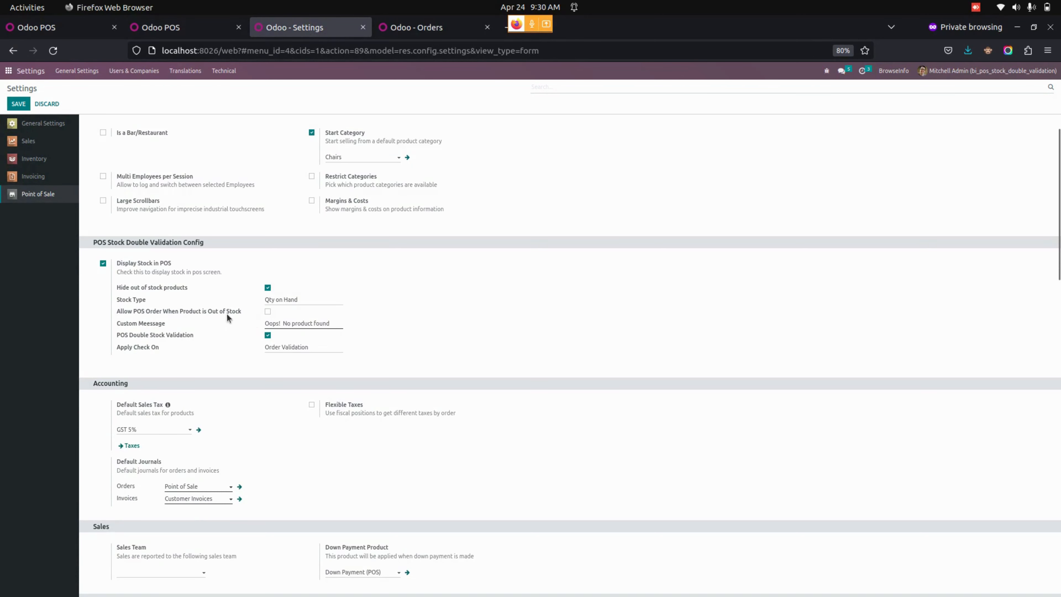
Step: Enable Allow POS Order When Product is Out of Stock for the Shop, save the settings, and start a new Shop session
left_click(268, 311)
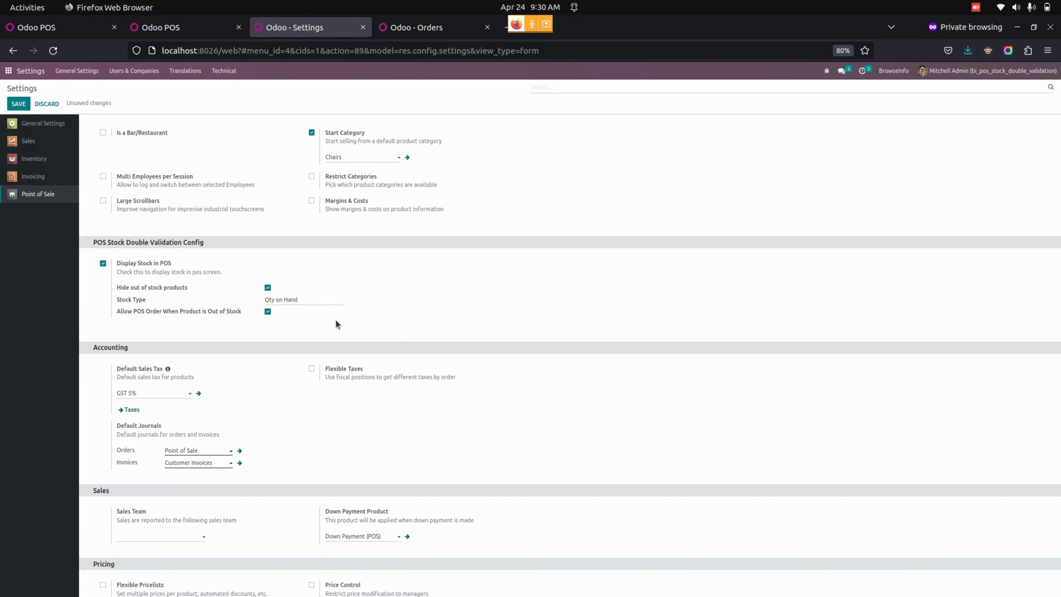
left_click(43, 126)
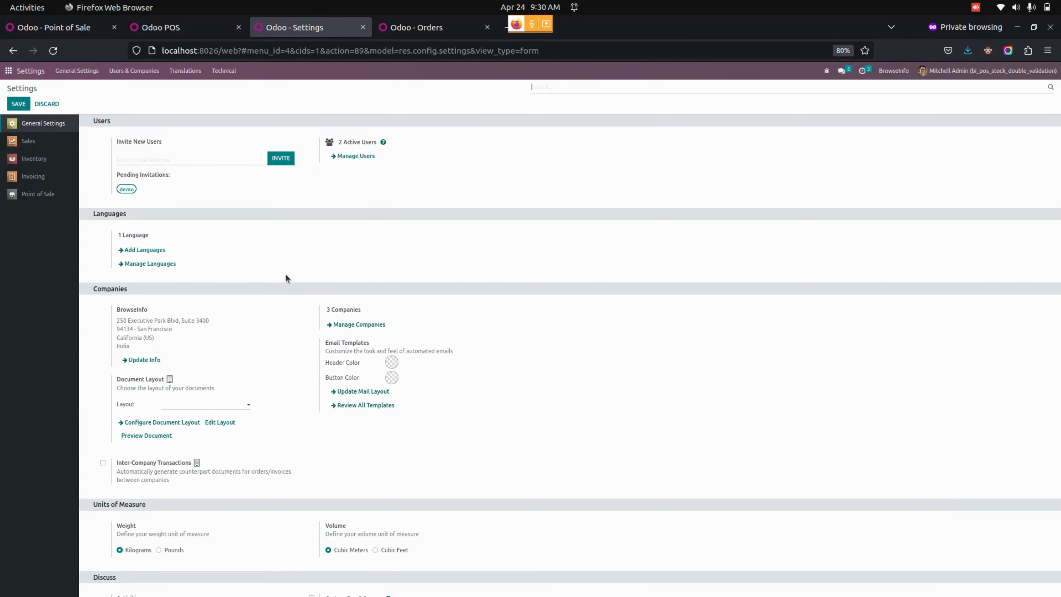
left_click(74, 28)
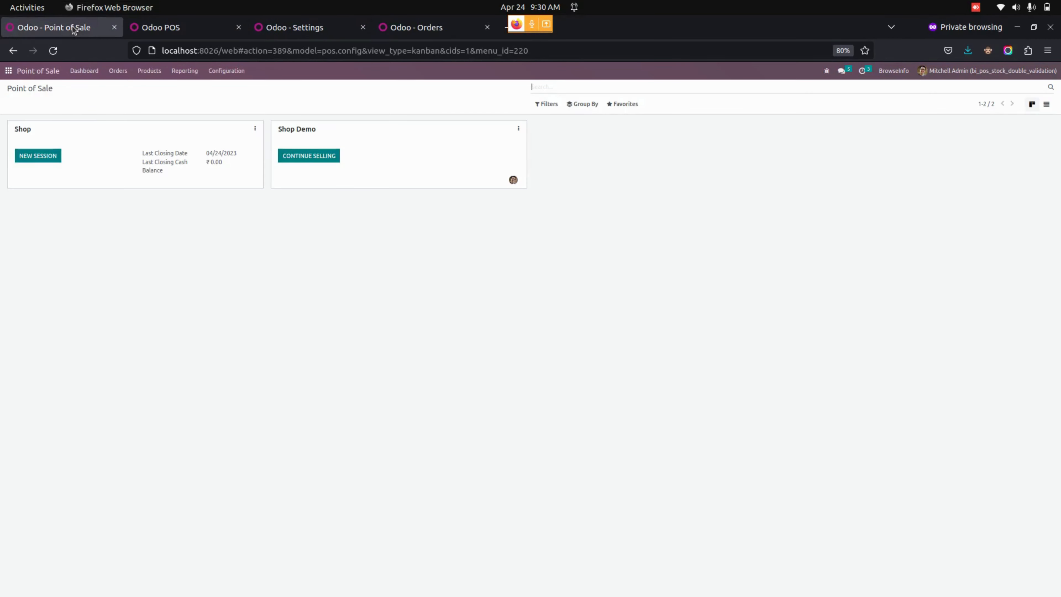
left_click(49, 155)
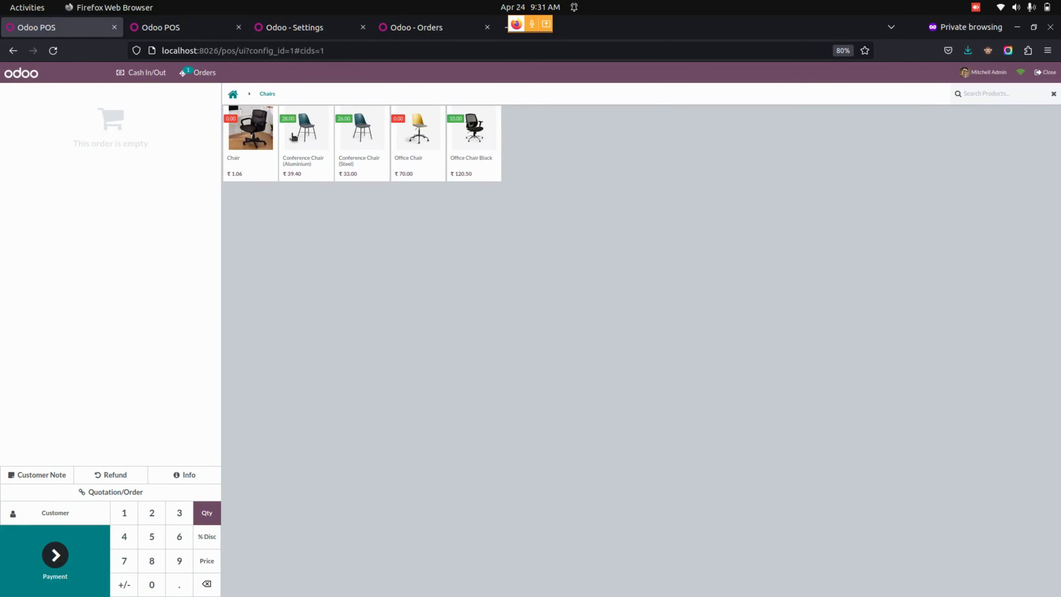
Step: Add two units of Chair and one Conference Chair (Aluminium) to the Shop order
left_click(235, 123)
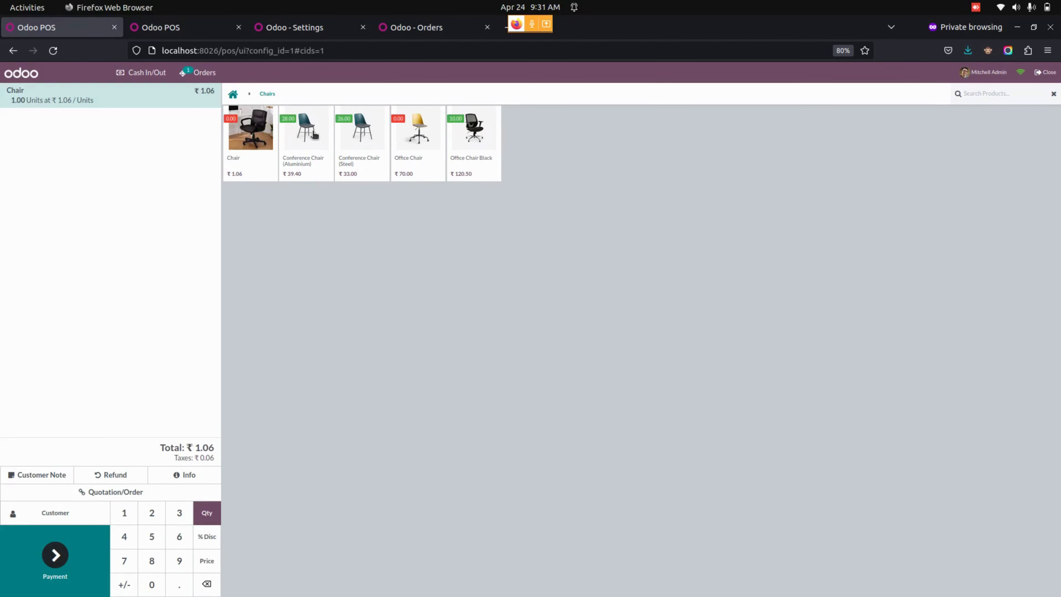
left_click(314, 133)
left_click(240, 144)
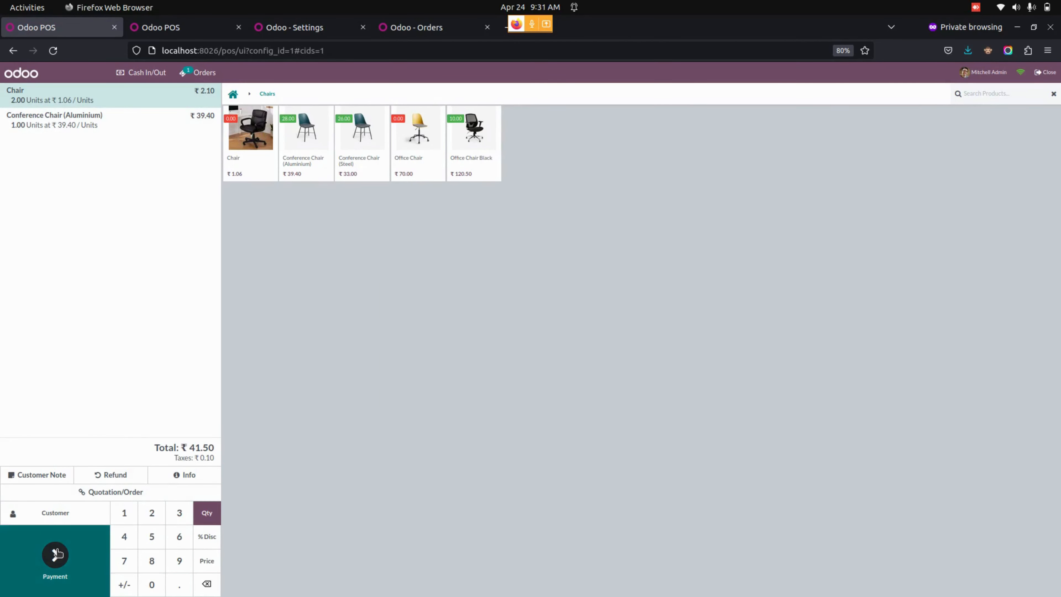
Step: Pay the order in full with Cash, validate it, and start a new order
left_click(54, 556)
left_click(161, 133)
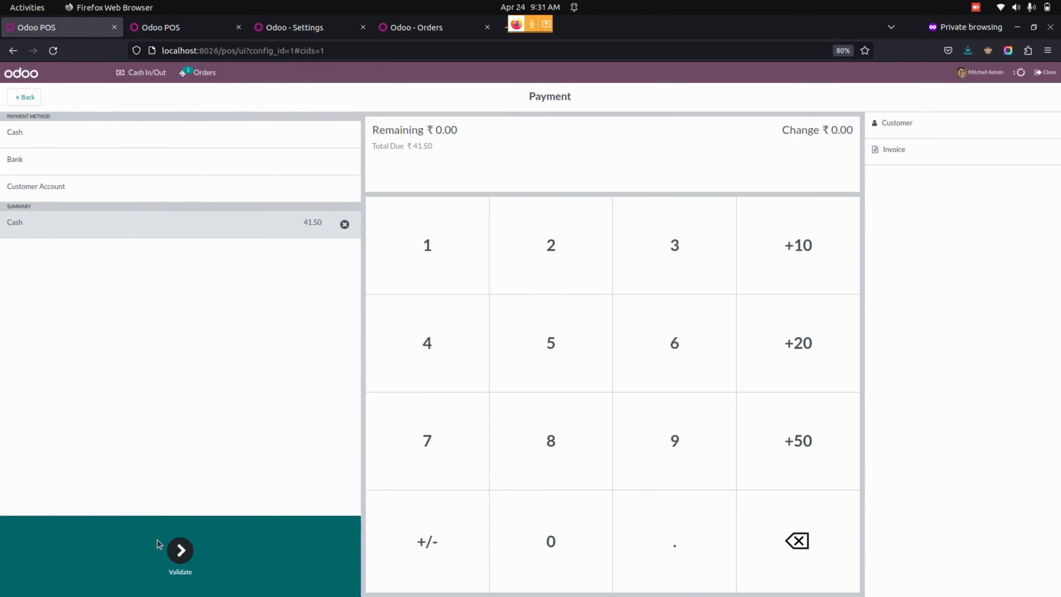
left_click(180, 550)
left_click(512, 553)
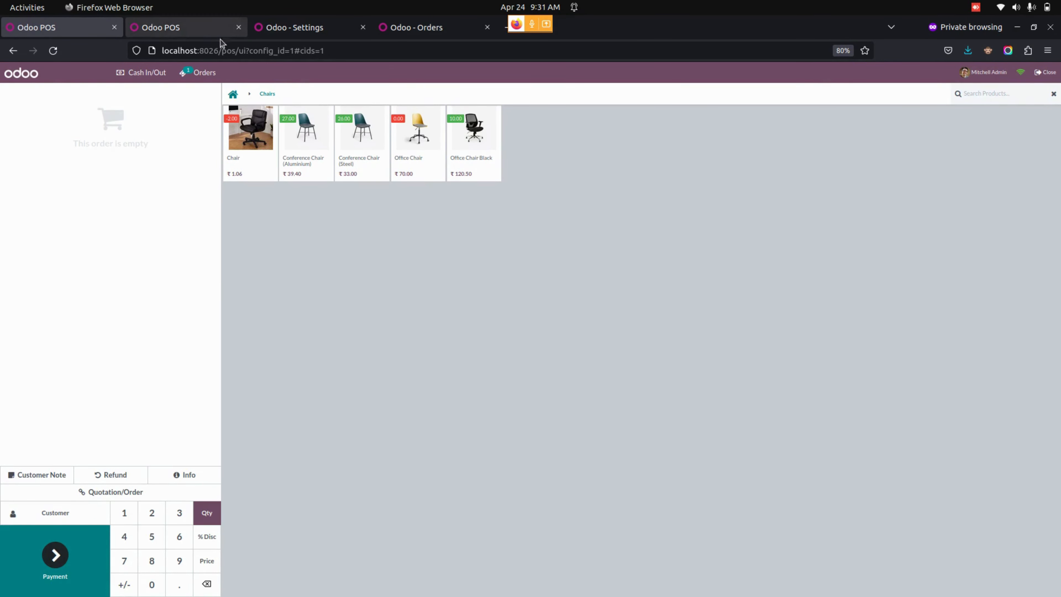
Step: Reload the backend orders list, inspect the newest paid Shop order's product lines, and return to the apps overview
left_click(421, 28)
left_click(118, 71)
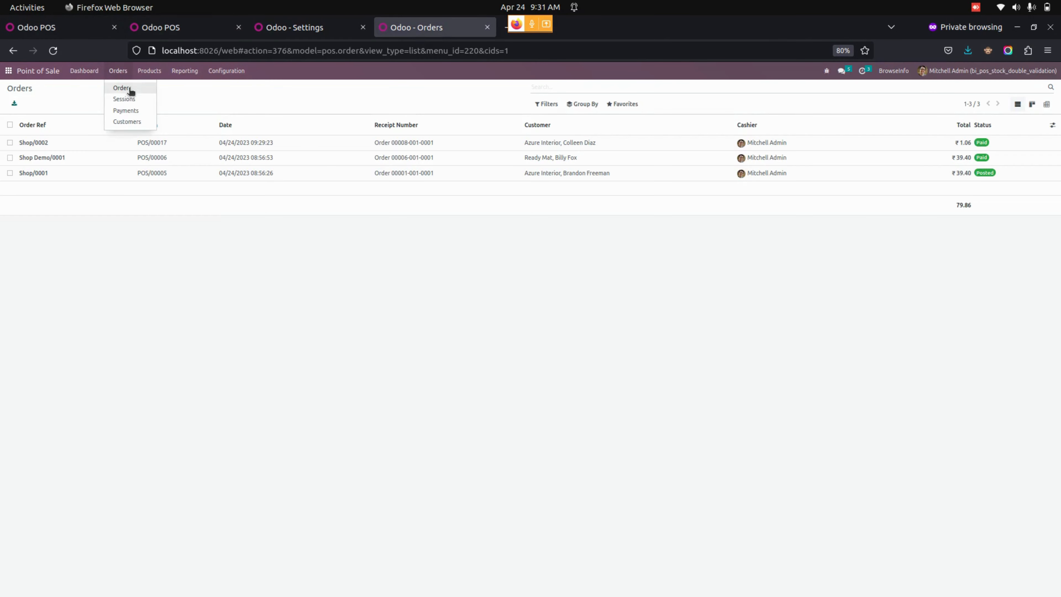
left_click(128, 88)
left_click(211, 143)
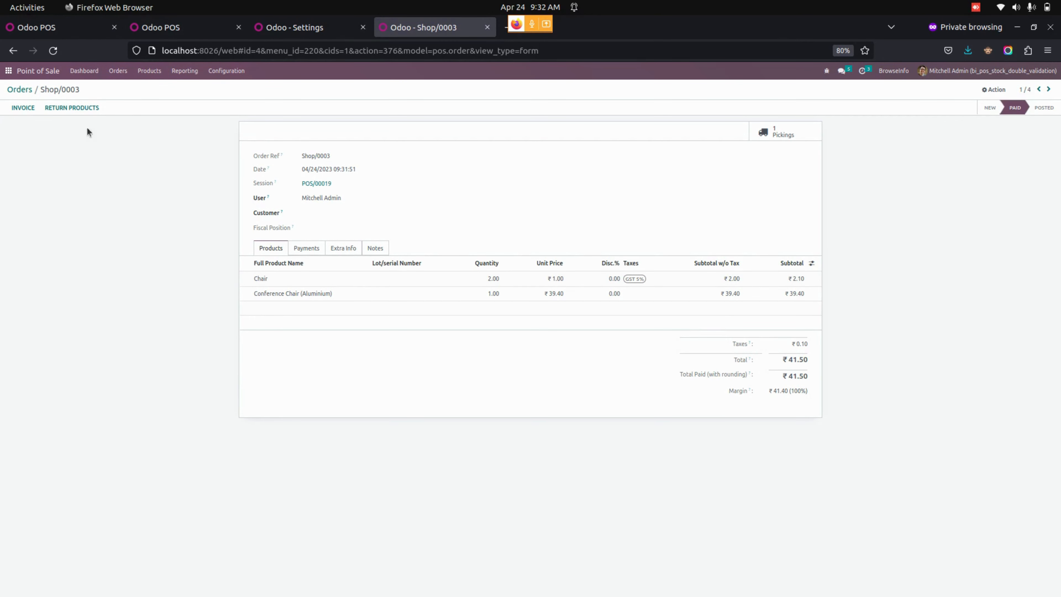
left_click(5, 69)
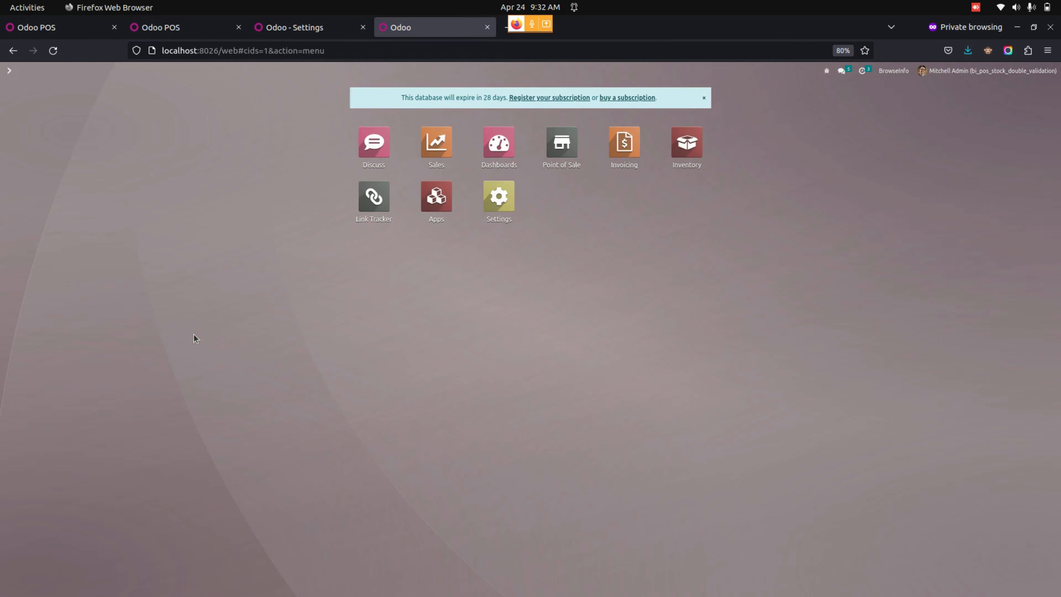